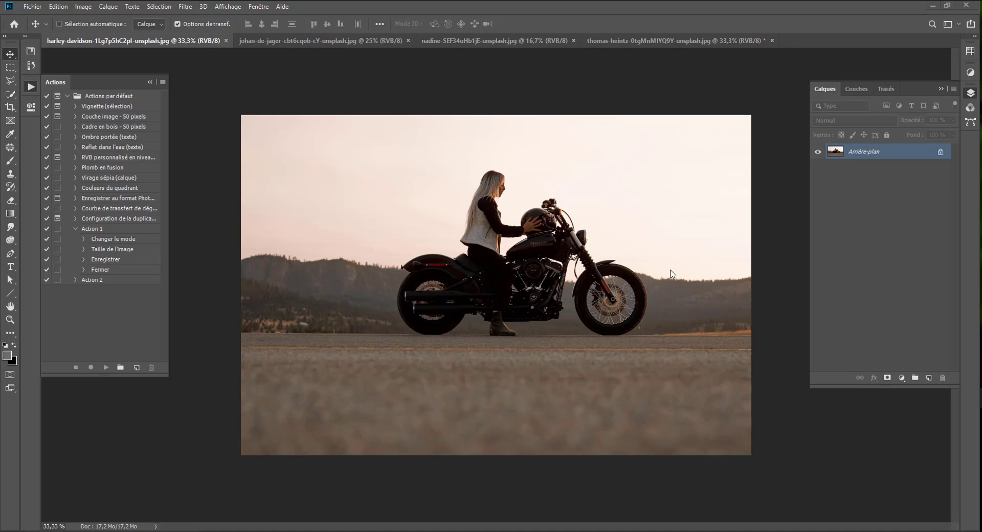
Step: Duplicate the background photo as a smart object and automatically select the rider and motorcycle on it
right_click(861, 152)
left_click(768, 149)
key("w")
left_click(348, 23)
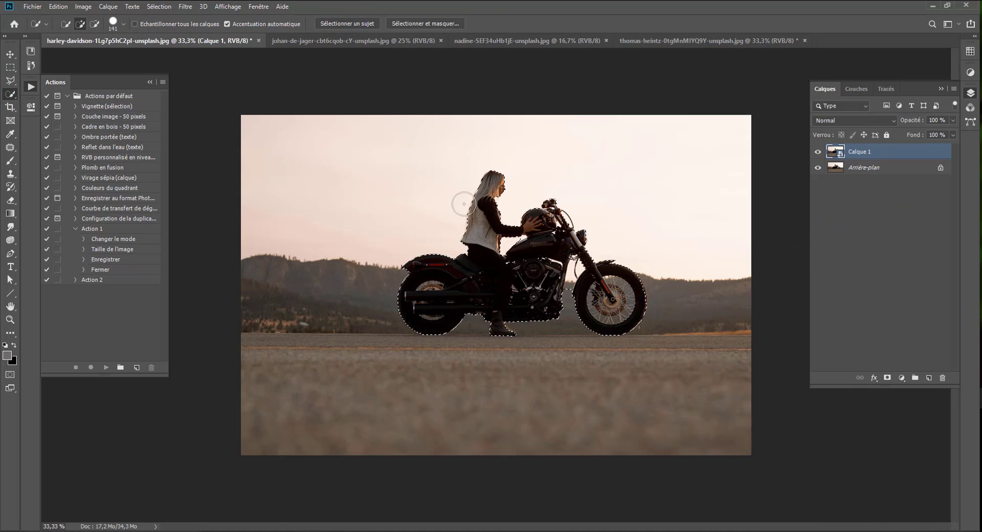
Step: Add the whole road to the selection and refine its edge around the wheels and beneath the motorcycle
left_click_drag(237, 359, 404, 362)
scroll(534, 306, "up", 7)
left_click_drag(566, 302, 551, 303)
left_click_drag(513, 348, 594, 343)
left_click(622, 231, "alt")
left_click_drag(616, 377, 241, 361)
left_click(636, 355)
scroll(841, 397, "down", 6)
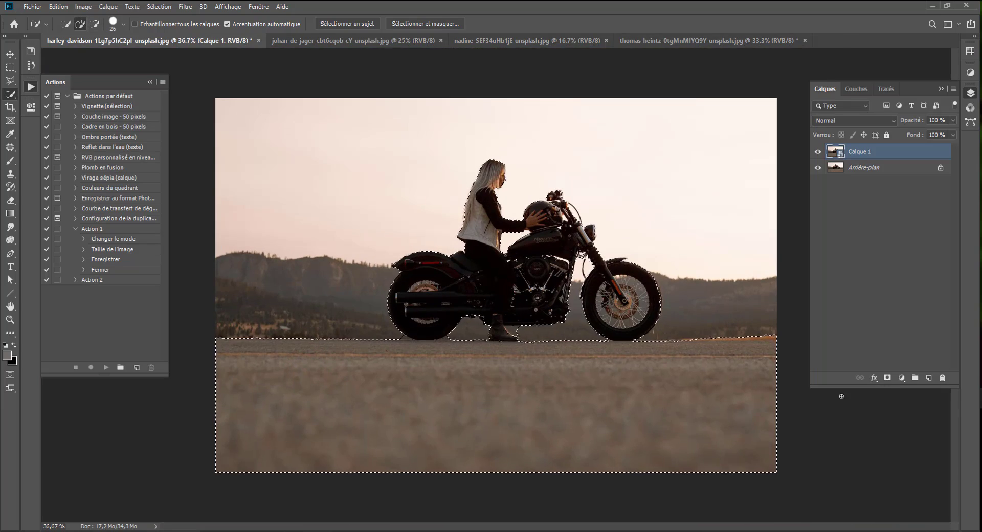
Step: Mask Calque 1 with the selection, duplicate the masked layer and invert the copy's mask so it keeps the background
left_click(887, 378)
left_click(816, 169)
left_click(816, 169)
key("ctrl+j")
left_click(859, 152)
key("ctrl+i")
left_click(816, 183)
left_click(815, 185)
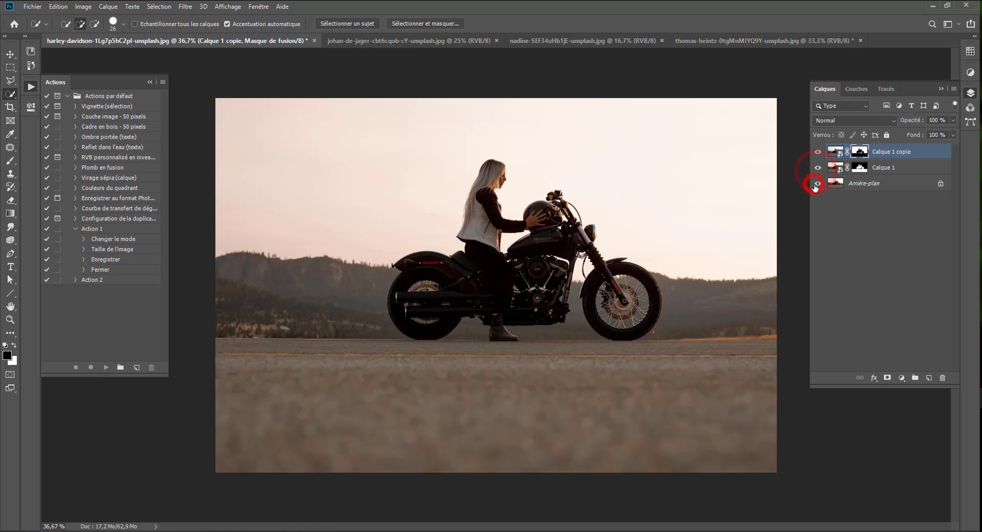
Step: Apply the Maximum filter to Calque 1 copie, and reduce its radius so the background highlights form small bokeh spots
left_click(186, 6)
mouse_move(240, 207)
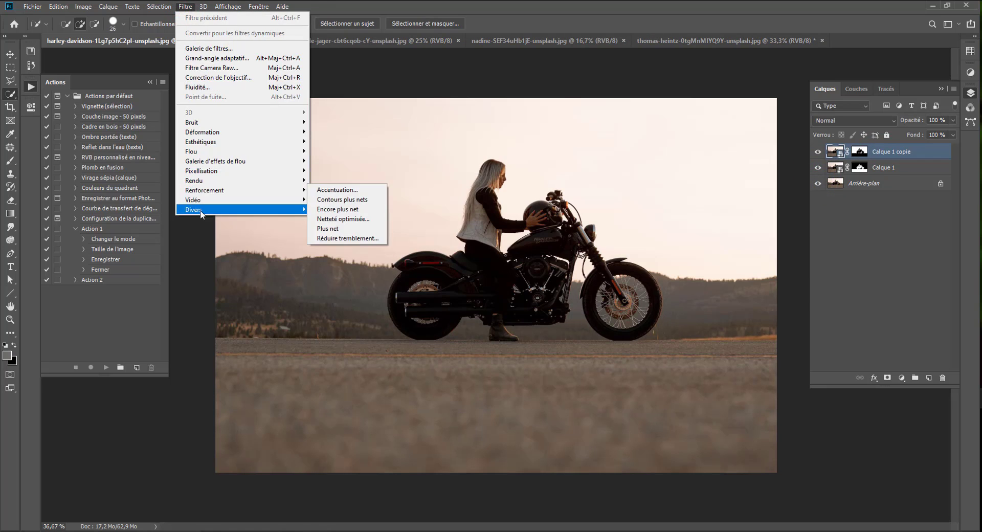
left_click(353, 221)
left_click_drag(468, 104, 727, 124)
left_click_drag(682, 281, 753, 281)
left_click(811, 138)
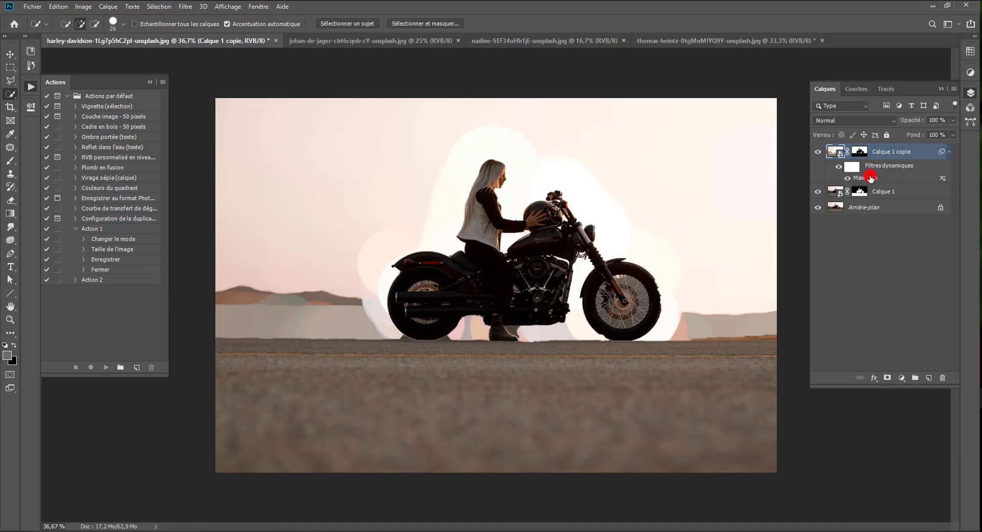
double_click(870, 178)
left_click_drag(711, 279, 716, 281)
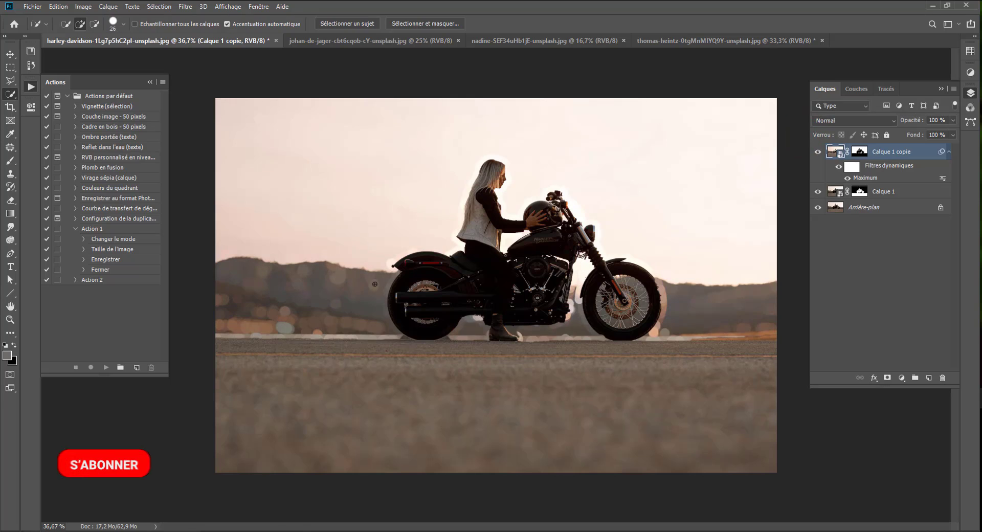
left_click(185, 6)
mouse_move(217, 134)
left_click(348, 161)
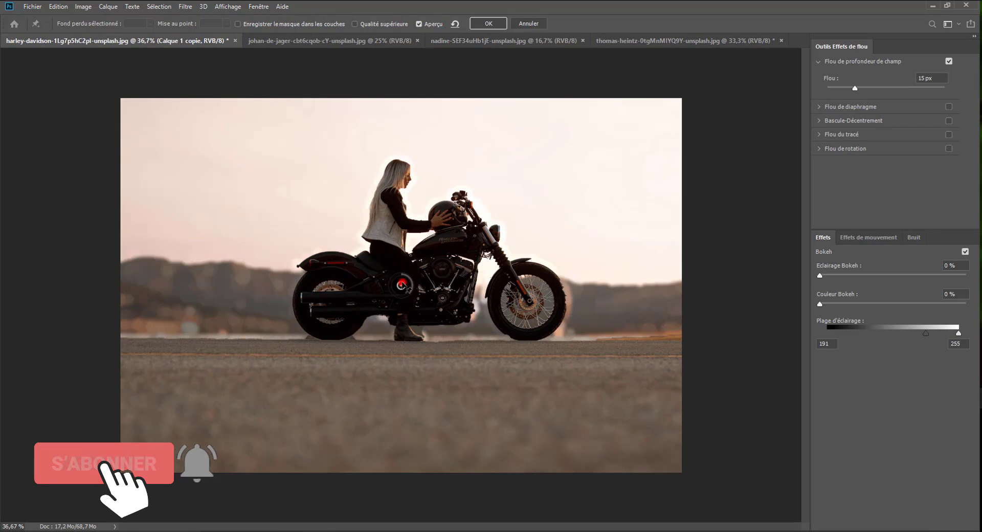
left_click(268, 174)
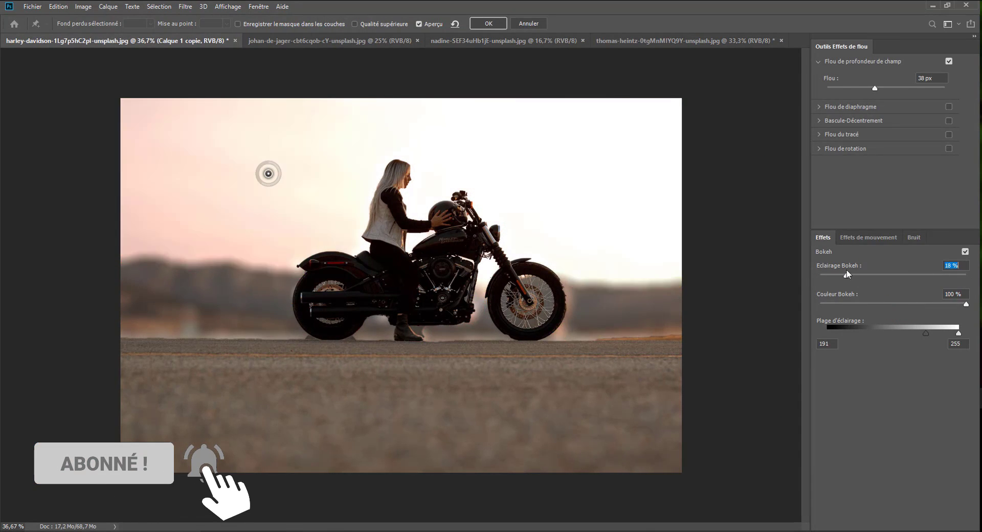
left_click(528, 23)
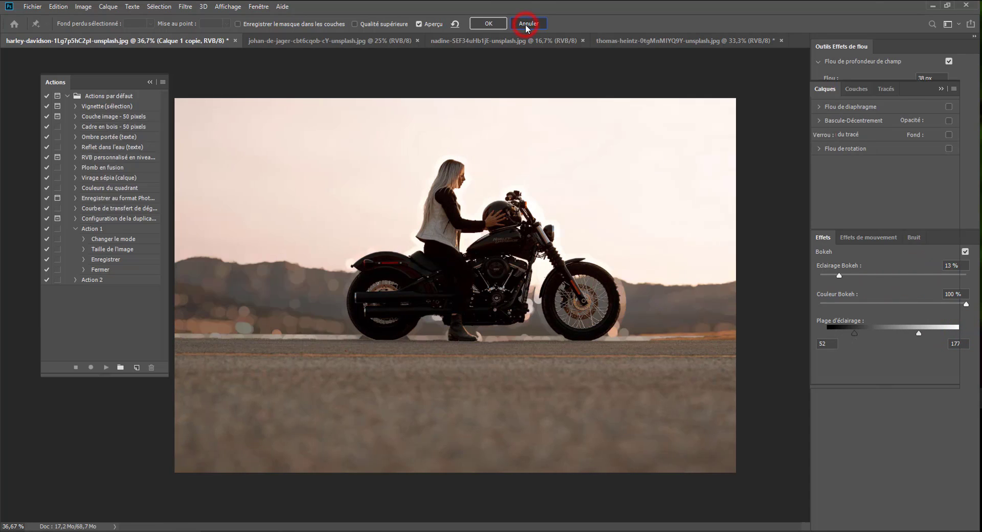
Step: Add a Levels adjustment above Calque 1 copie with inputs 6, 0.74 and 233
left_click(905, 381)
left_click(886, 242)
mouse_move(127, 213)
left_mouse_down()
mouse_move(149, 213)
mouse_move(137, 213)
left_mouse_up()
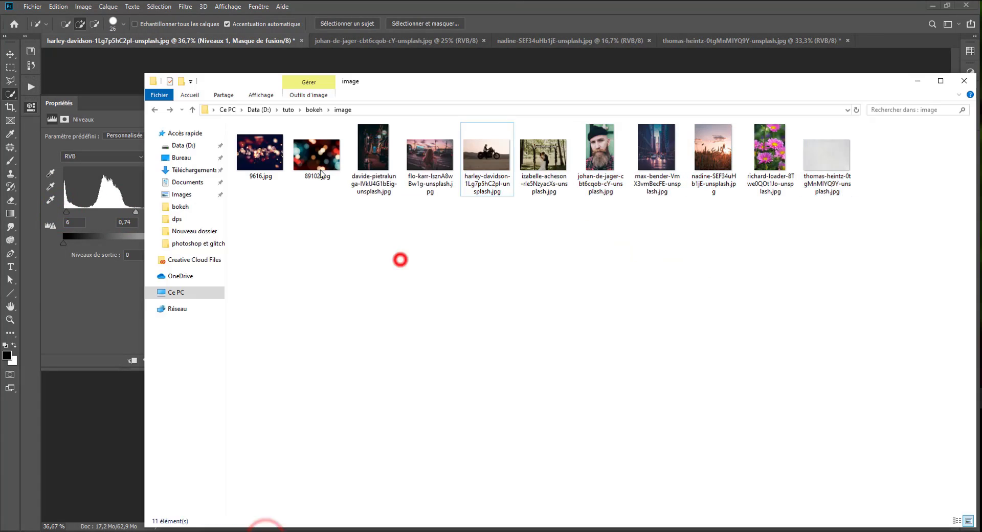
Step: Place the bokeh image 9616.jpg on the photo and scale it to cover the full width
left_click(321, 171)
left_click_drag(435, 81, 736, 109)
left_click_drag(561, 184, 306, 285)
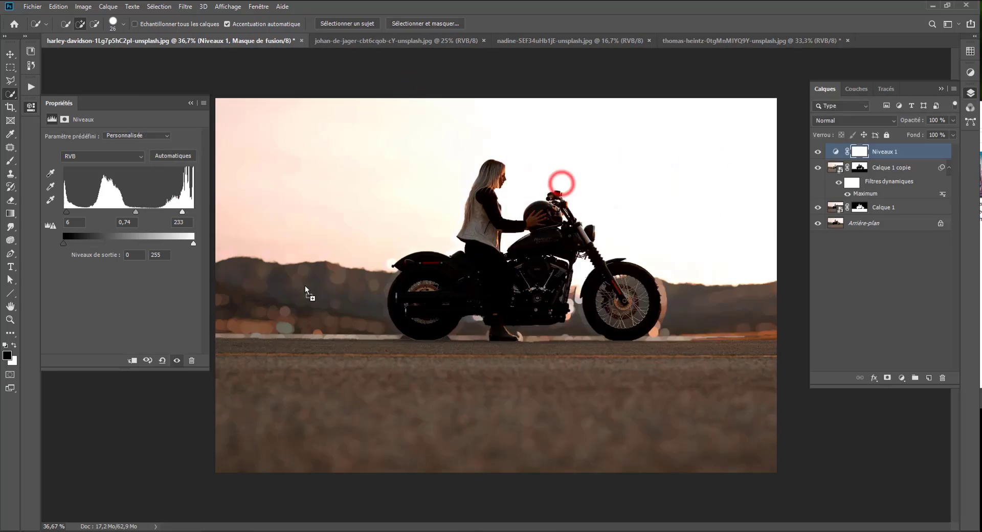
left_click_drag(735, 98, 778, 67)
key("Return")
Step: Blend the 9616 layer in Superposition mode, adjust its position slightly and set its opacity to 70%
left_click(856, 121)
left_click(841, 215)
key("v")
mouse_move(534, 283)
left_mouse_down()
mouse_move(535, 358)
mouse_move(532, 283)
left_mouse_up()
left_click(953, 120)
left_click_drag(953, 133, 938, 133)
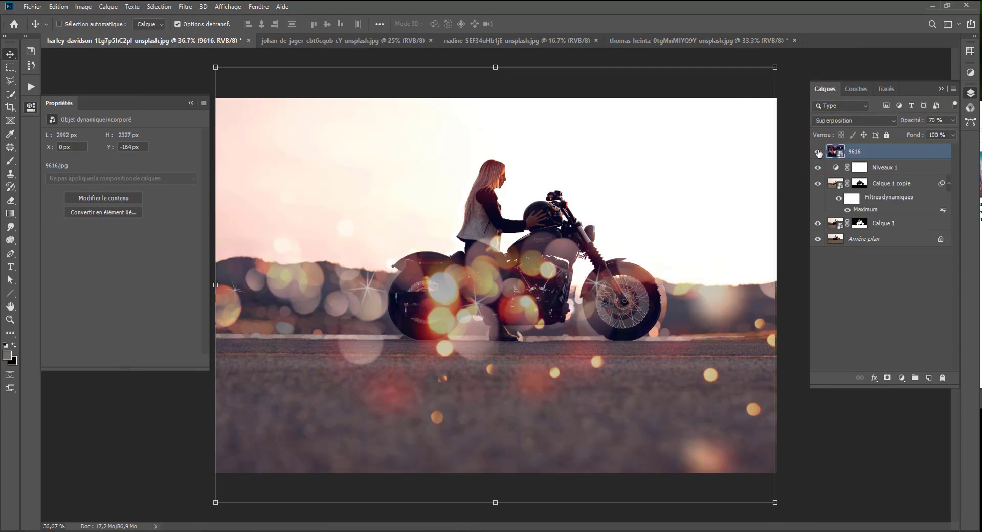
Step: Add a Brightness/Contrast adjustment clipped to the 9616 layer with brightness 34 and contrast 34
left_click(902, 377)
left_click(887, 231)
left_click_drag(120, 167, 177, 191)
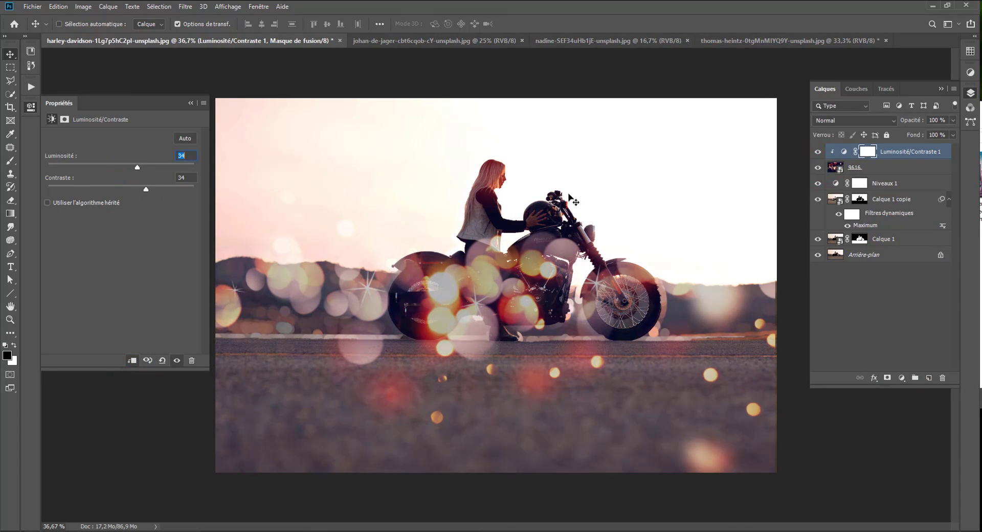
Step: Add a Selective Color adjustment with the greys at magenta +7, yellow +21 and black -15, and compare before and after
left_click(901, 377)
left_click(895, 387)
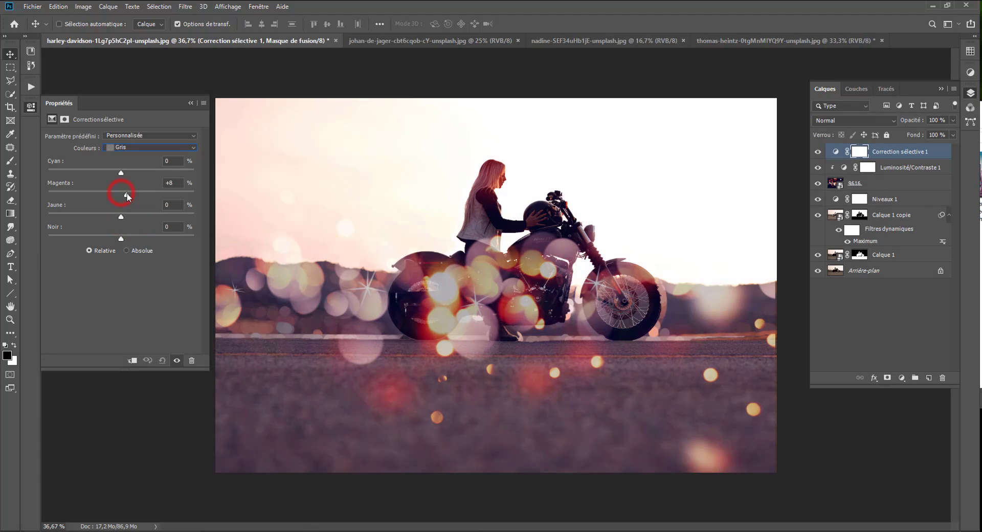
mouse_move(123, 238)
left_mouse_down()
mouse_move(134, 236)
mouse_move(108, 236)
left_mouse_up()
left_click(818, 152)
left_click(818, 152)
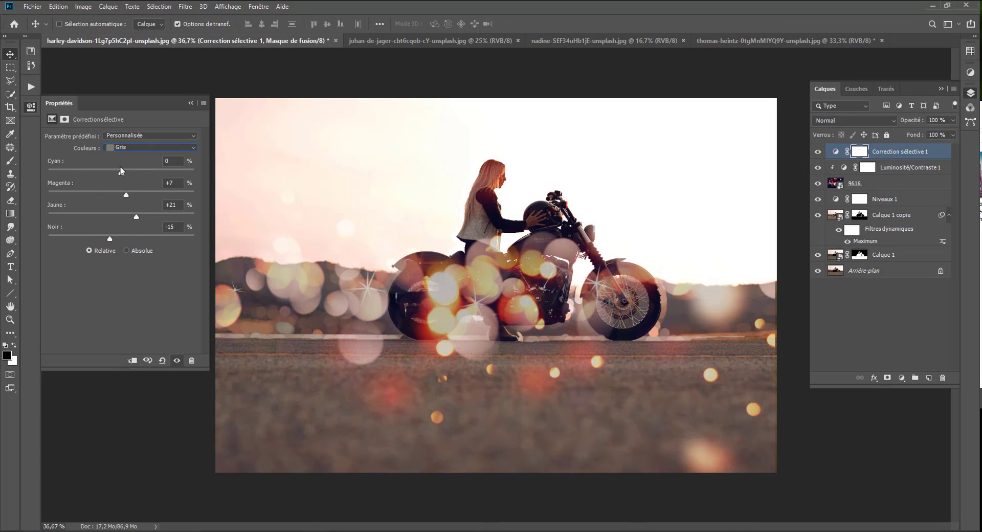
Step: Add a Photo Filter adjustment using Filtre réchauffant (81) and raise its density
left_click(901, 377)
left_click(893, 289)
left_click(114, 135)
left_click(106, 162)
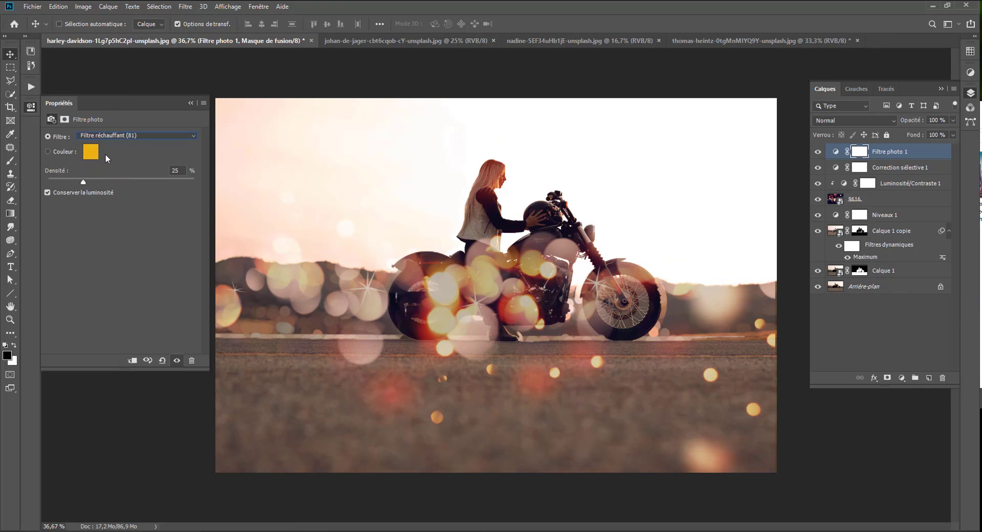
left_click_drag(83, 182, 105, 182)
Step: Stamp all visible layers into a new top layer and convert it to a smart object
key("ctrl+shift+alt+e")
left_click_drag(818, 169, 818, 305)
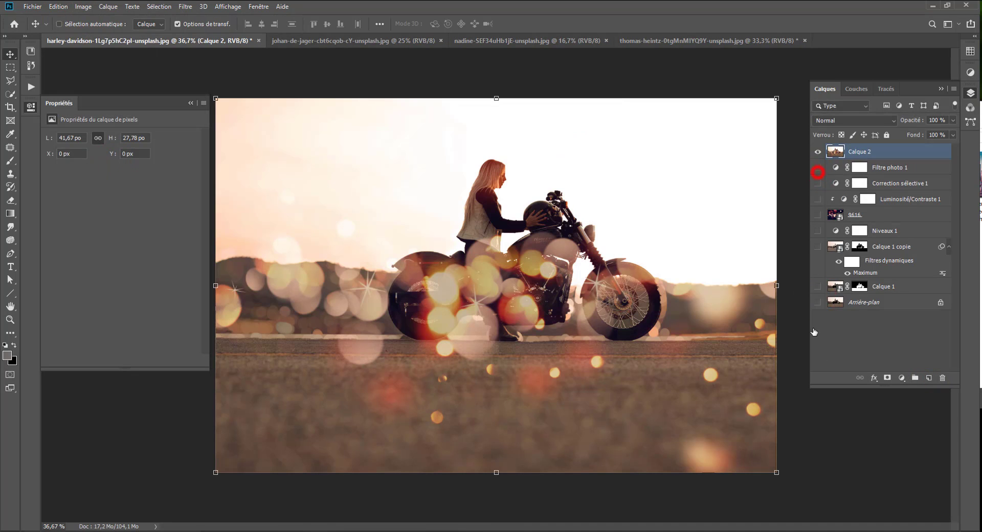
right_click(877, 150)
left_click(767, 233)
Step: Start Lighting Effects on Calque 2 and shape a broad directional light coming from the photo's upper right corner
left_click(186, 6)
mouse_move(220, 182)
left_click(343, 224)
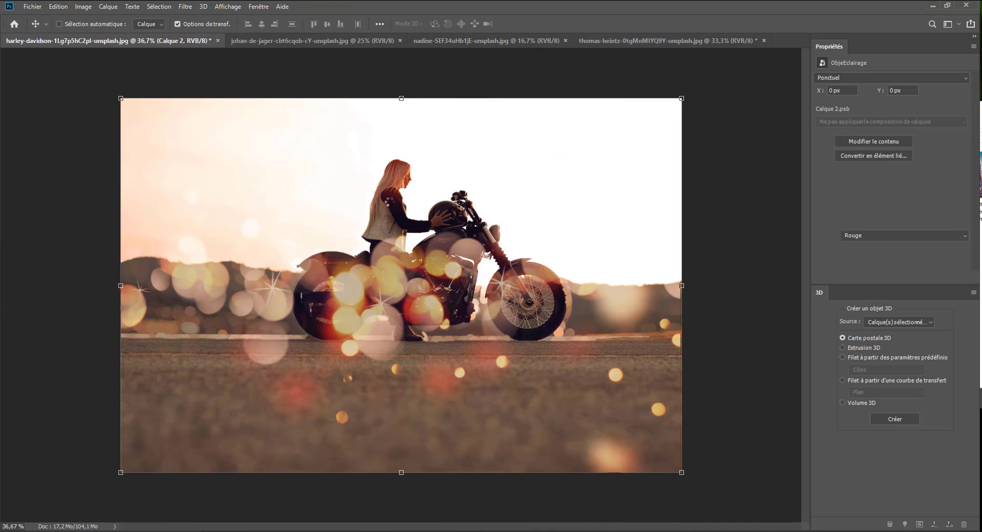
left_click_drag(701, 486, 651, 162)
left_click_drag(405, 354, 214, 331)
left_click_drag(479, 92, 465, 78)
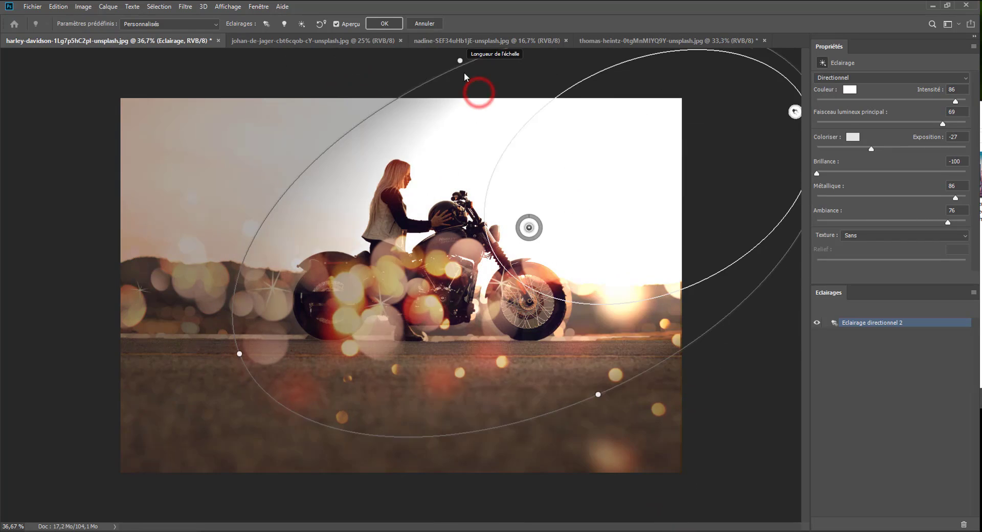
left_click_drag(541, 227, 542, 211)
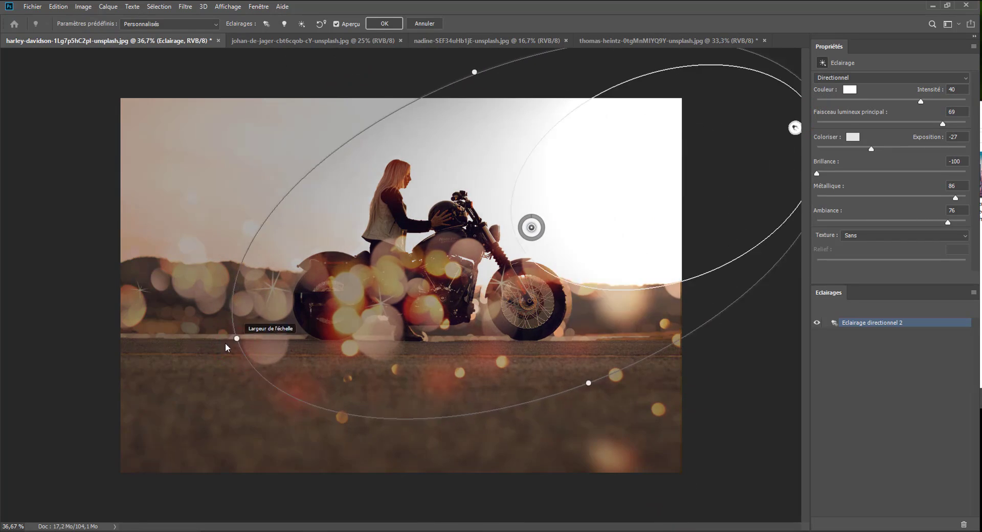
left_click_drag(226, 345, 198, 352)
Step: Set the light's main beam to 100, its colour to a pale warm tint and its intensity to 50, and apply the lighting
left_click_drag(943, 124, 966, 123)
left_click_drag(921, 101, 930, 101)
left_click(850, 89)
left_click(737, 365)
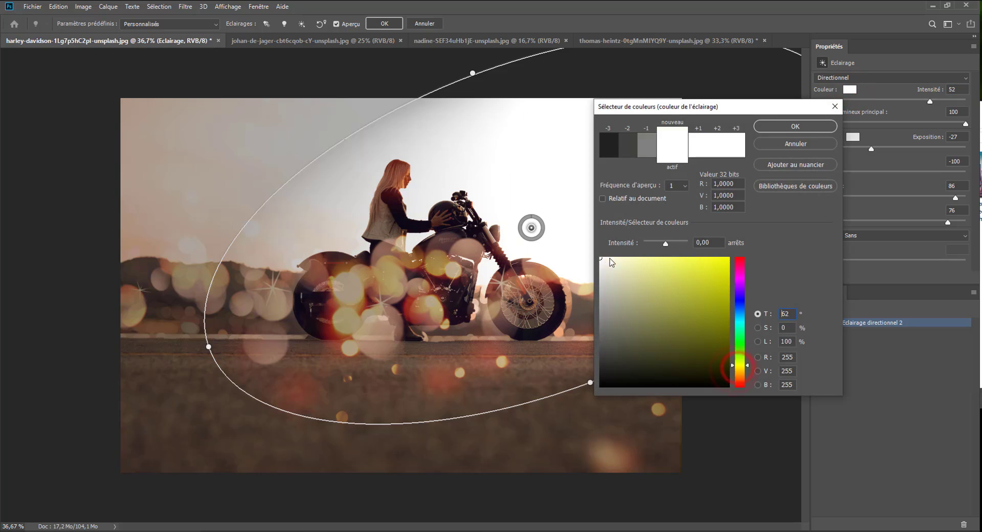
left_click(611, 263)
left_click(790, 126)
left_click_drag(532, 215, 530, 213)
left_click(336, 24)
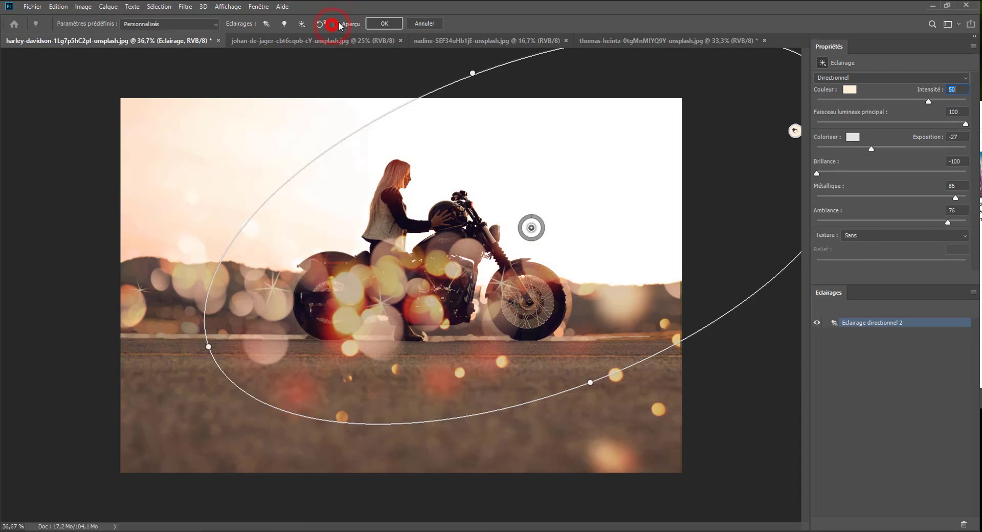
left_click(384, 24)
Step: Try the Densité couleur - blend mode on Calque 2 at 74% opacity
left_click(829, 157)
left_click(864, 122)
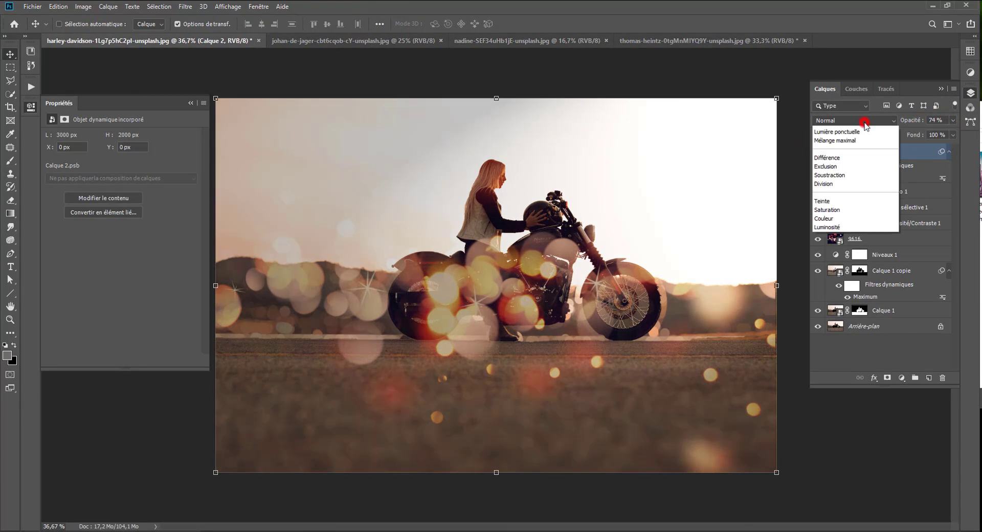
left_click(835, 226)
left_click(850, 121)
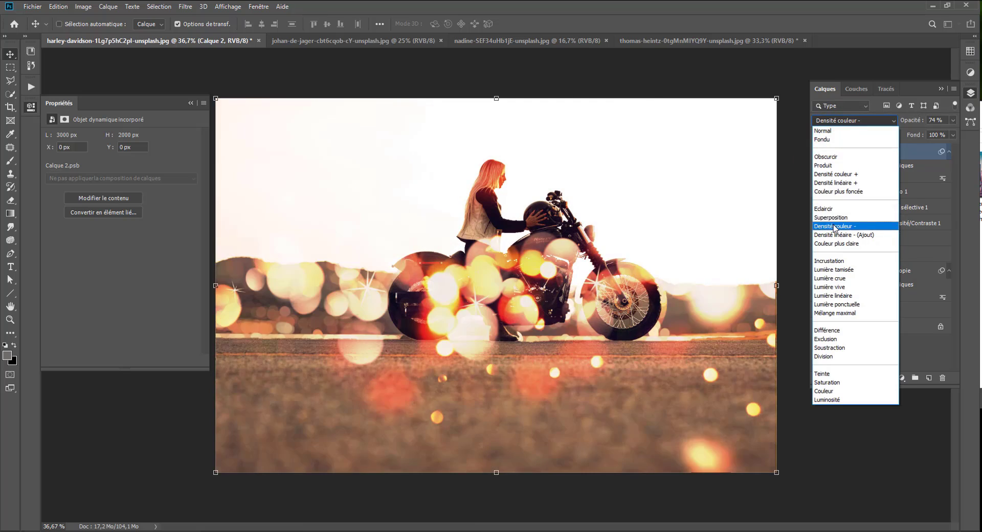
left_click(835, 228)
Step: Return Calque 2 to the Normal blend mode and set its opacity to 34%
left_click(953, 120)
left_click_drag(942, 133, 921, 133)
left_click(849, 121)
left_click(825, 132)
left_click(953, 121)
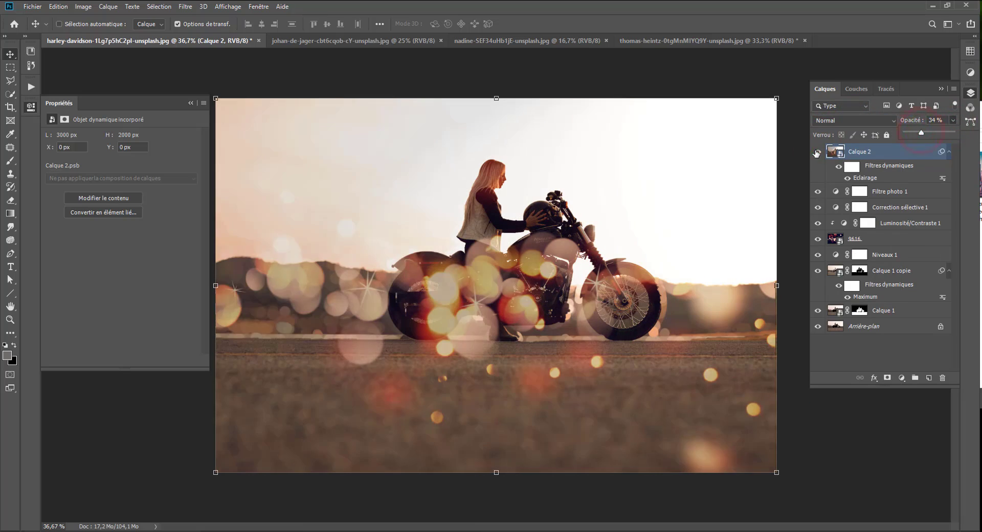
Step: Save the composition as moto.psd and close it
key("ctrl+shift+s")
left_click(212, 83)
key("Return")
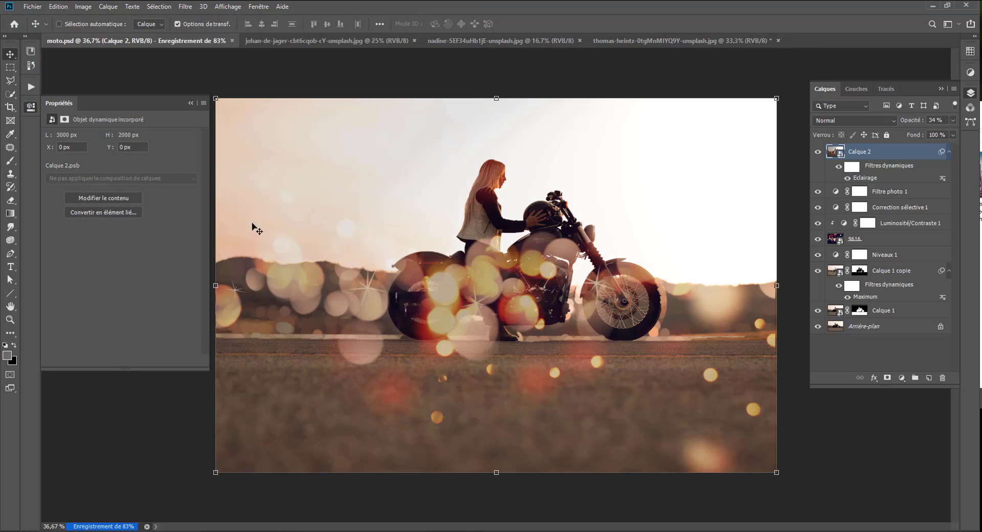
left_click(231, 41)
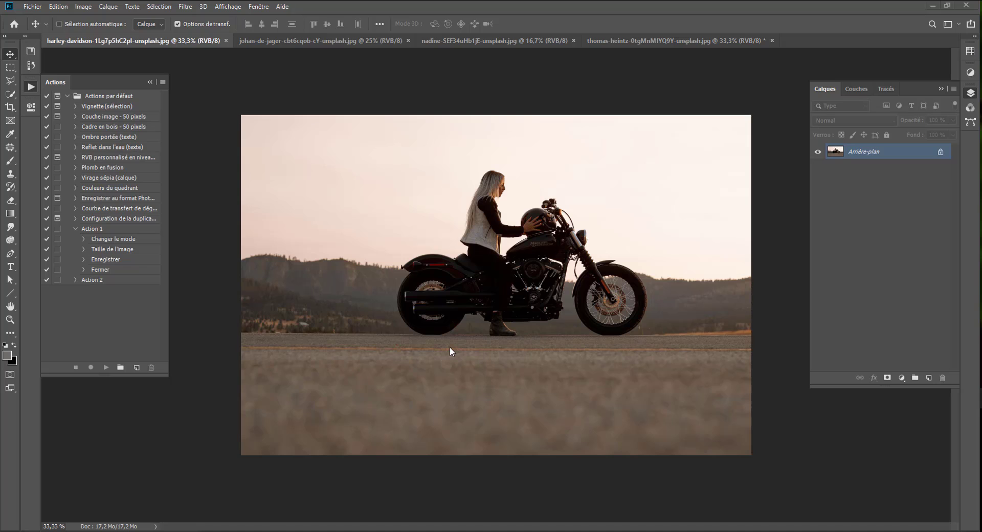
Step: Duplicate the background layer of the original motorcycle photo and convert the copy to a smart object
scroll(539, 358, "up", 3)
scroll(539, 358, "down", 1)
scroll(538, 357, "down", 1)
key("ctrl+j")
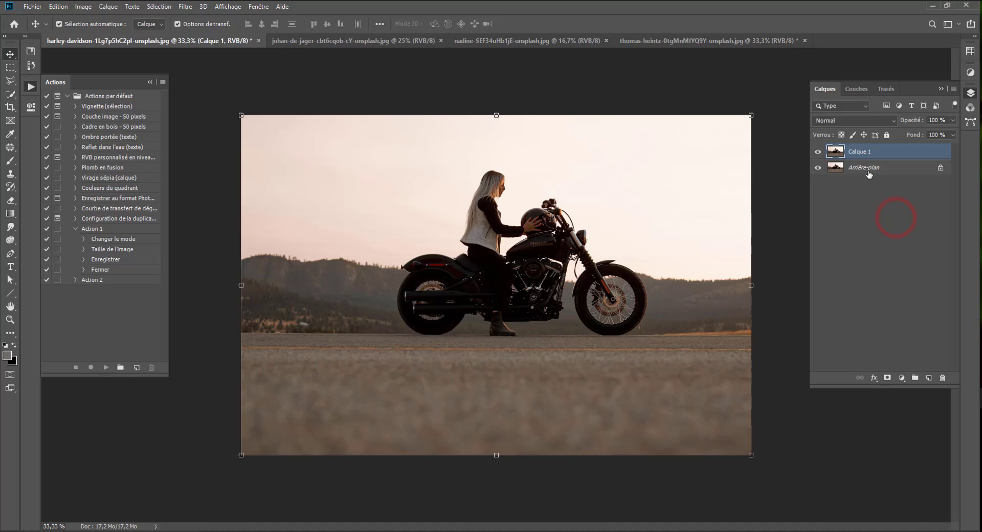
right_click(860, 150)
left_click(751, 241)
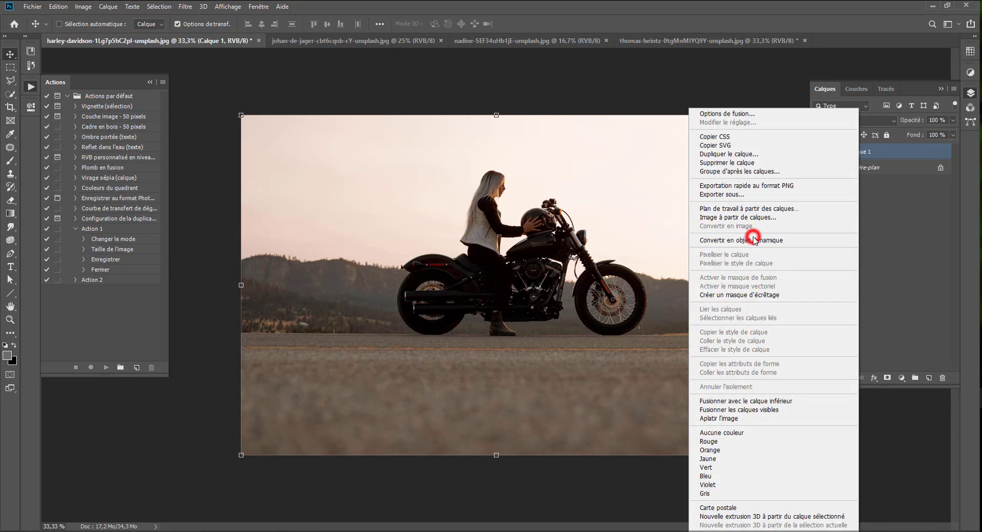
Step: Automatically select the rider and motorcycle with Quick Selection, and add the road to the selection
left_click(7, 93)
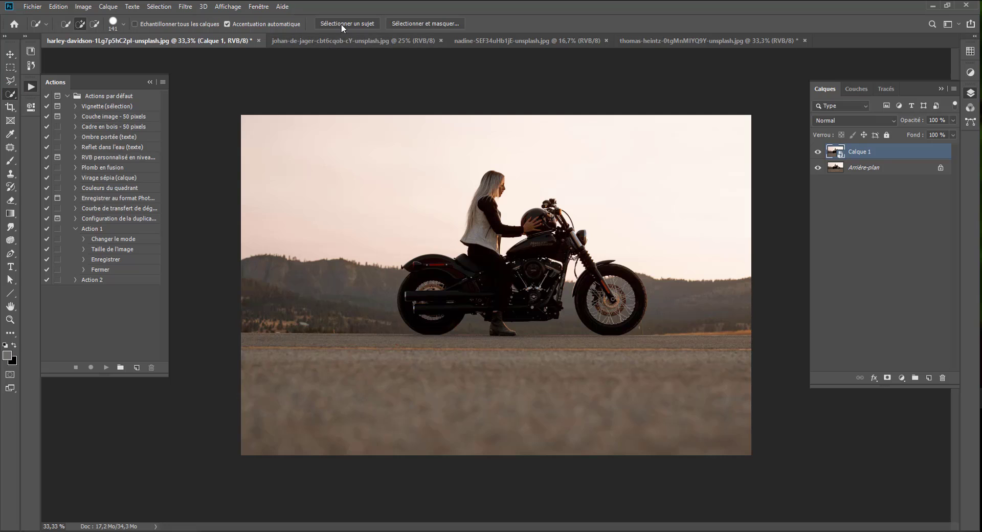
left_click(341, 23)
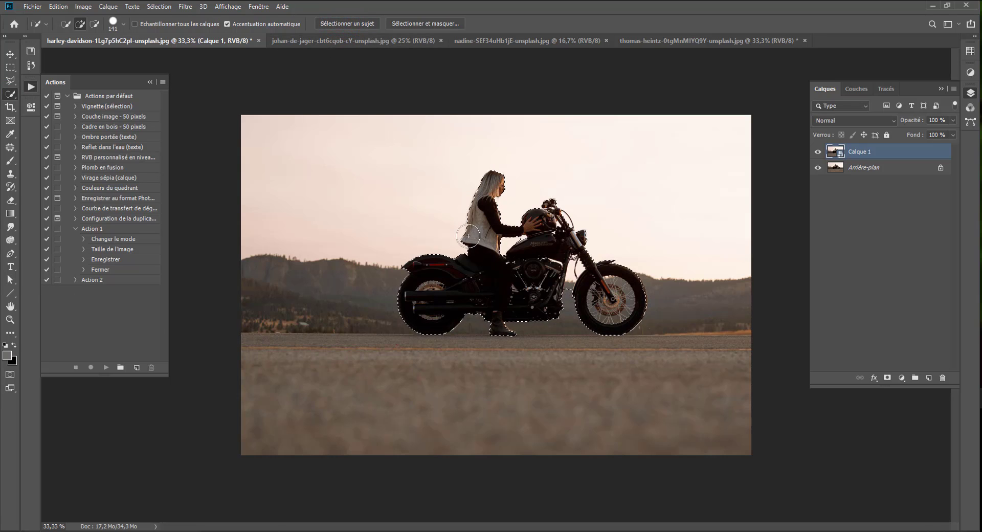
left_click_drag(234, 355, 670, 361)
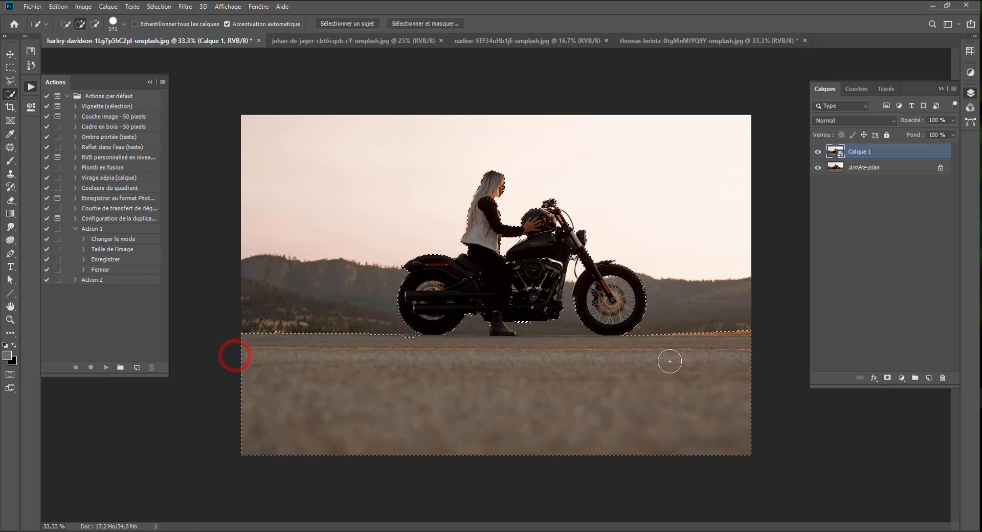
Step: Subtract the background beneath the engine and between the front fork and the frame from the Quick Selection
key("alt")
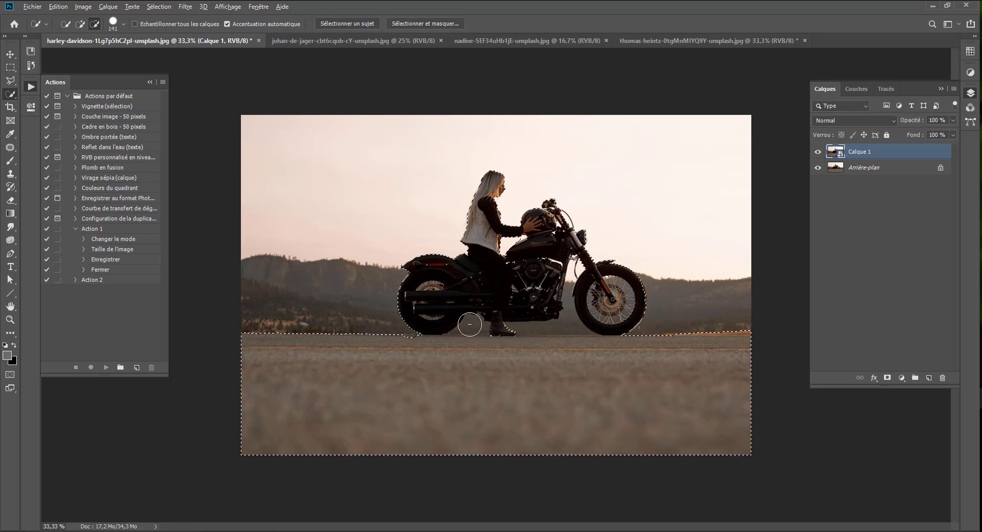
left_click_drag(470, 324, 565, 325)
scroll(566, 324, "up", 3)
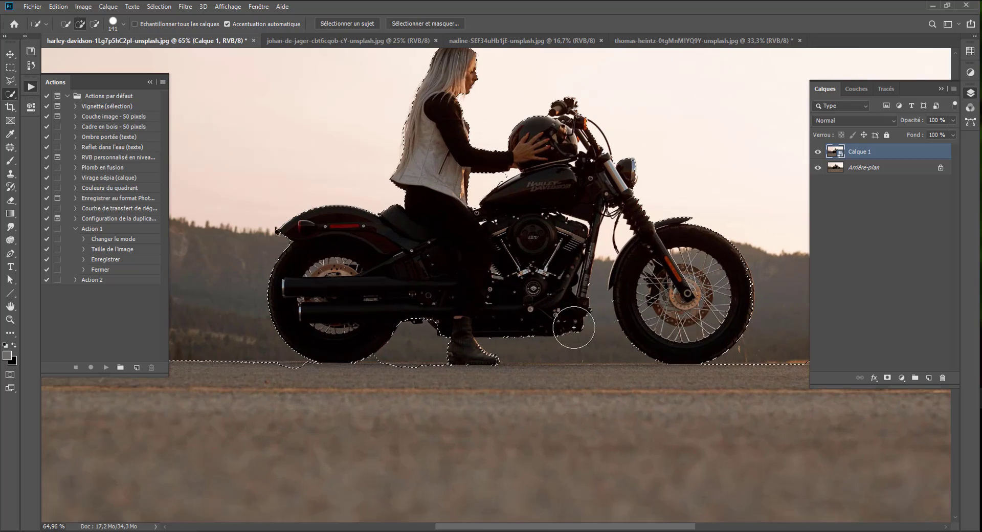
key("alt")
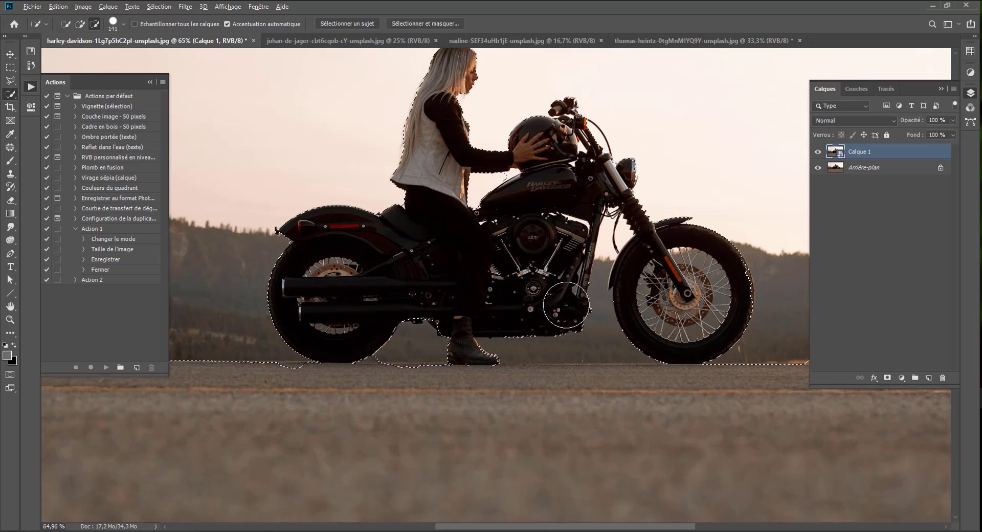
left_click_drag(566, 305, 540, 298)
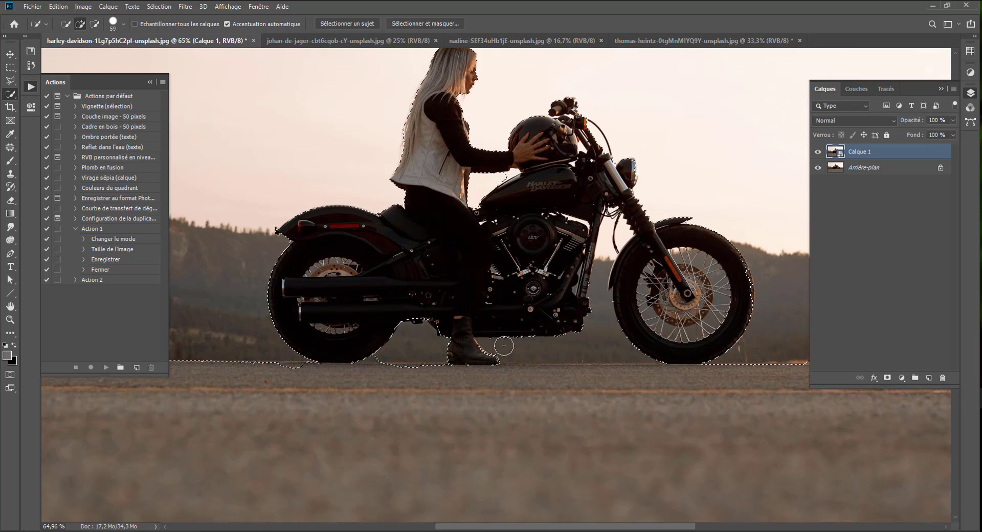
left_click(502, 347)
left_click(510, 351)
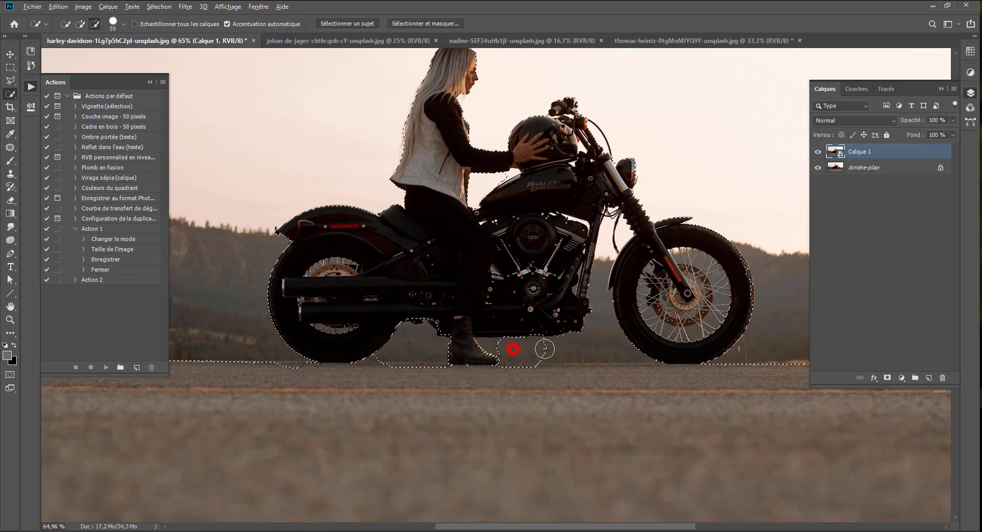
key("alt")
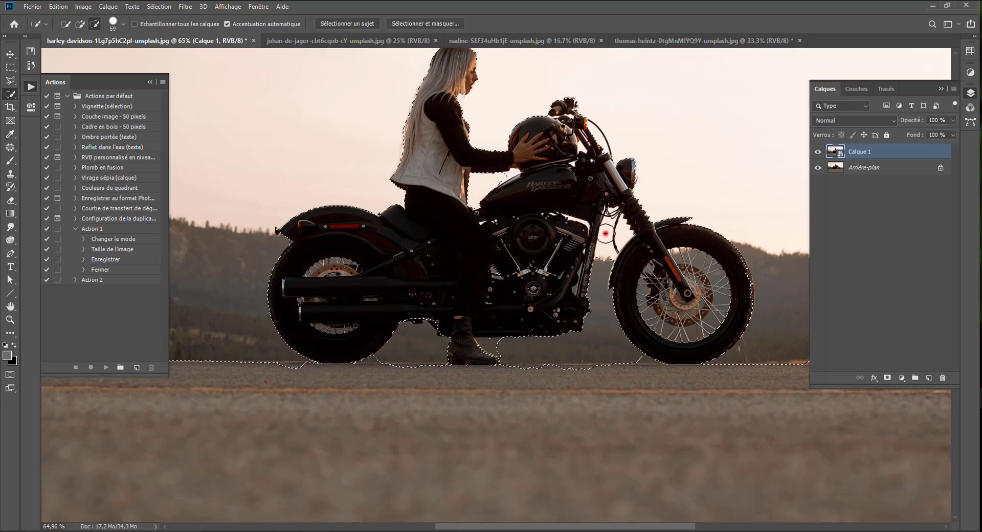
left_click_drag(593, 217, 621, 234)
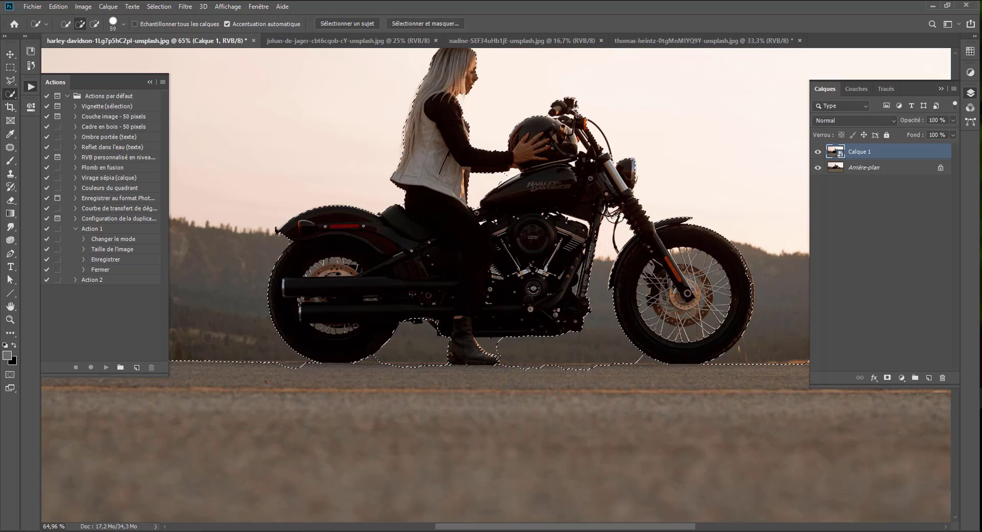
Step: Refine the selection along the road's edge beneath the motorcycle with a 26 px Quick Selection brush
right_click(617, 372, "alt")
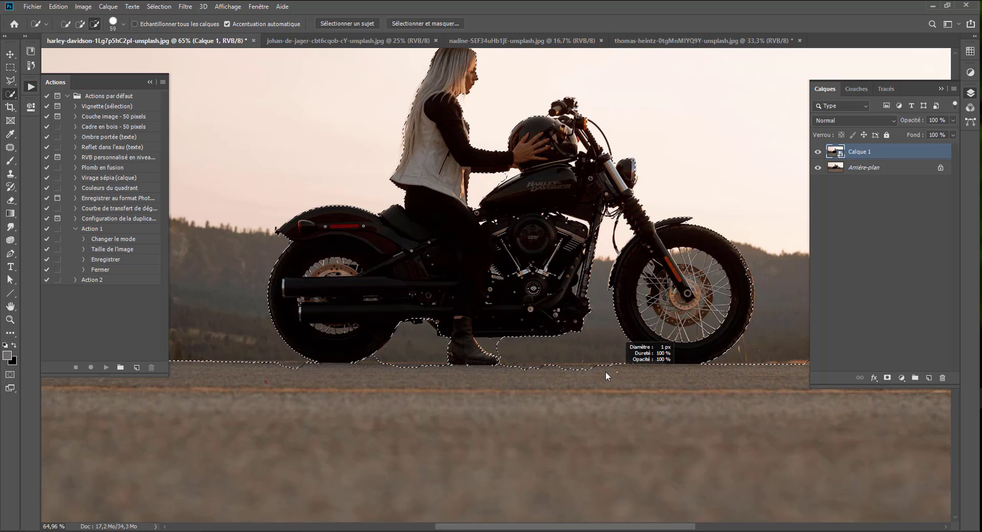
right_click(640, 355, "alt")
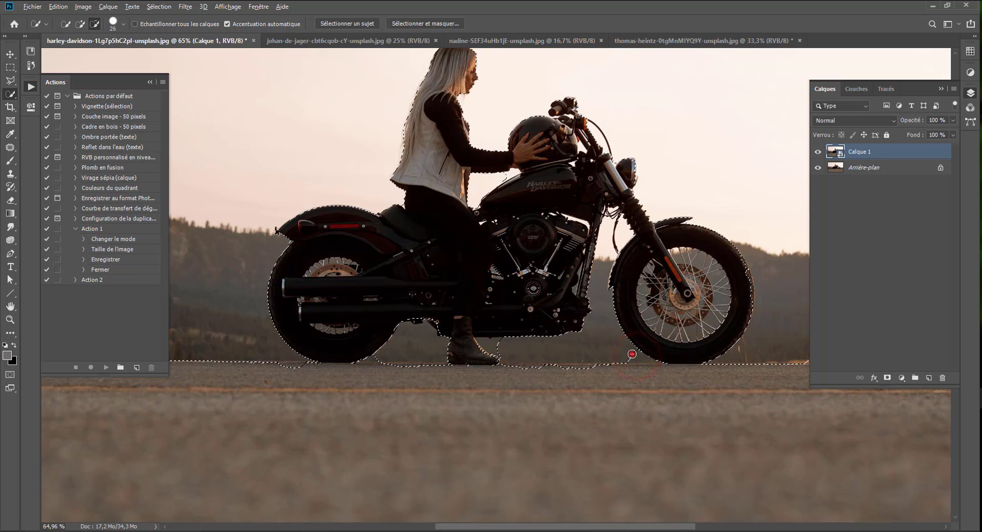
left_click(632, 354, "alt")
left_click_drag(654, 369, 610, 369)
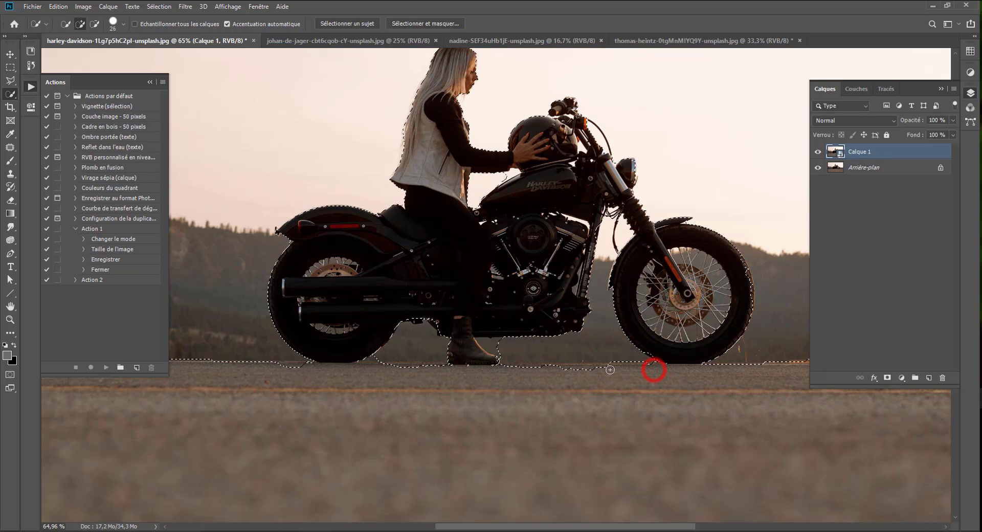
mouse_move(548, 371)
left_mouse_down()
mouse_move(592, 370)
mouse_move(532, 370)
left_mouse_up()
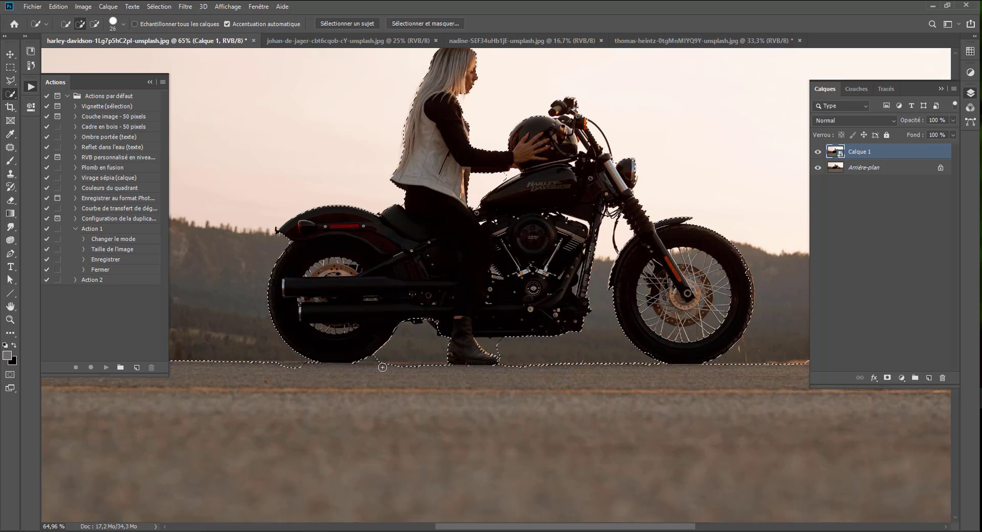
mouse_move(384, 367)
left_mouse_down()
mouse_move(464, 368)
mouse_move(429, 365)
left_mouse_up()
left_click(307, 366)
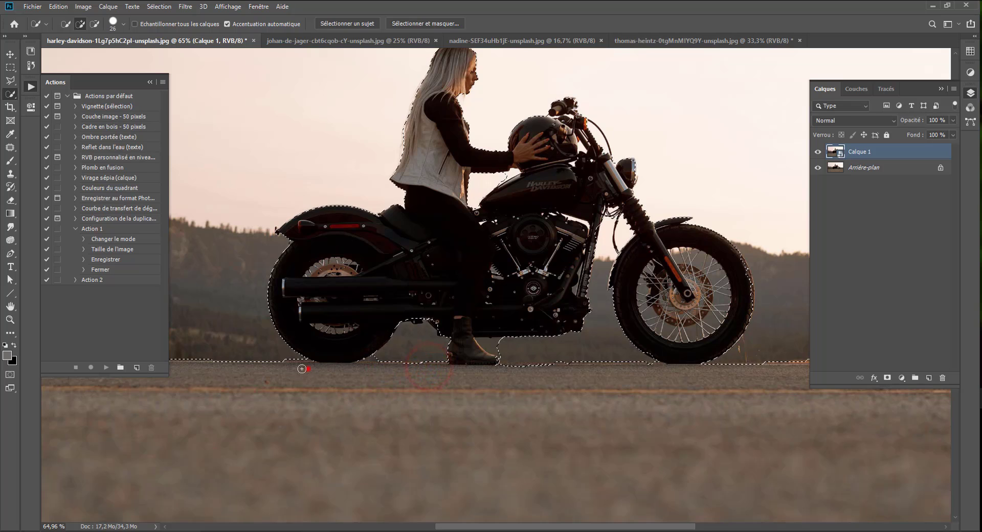
Step: Add a layer mask to Calque 1 from the selection and check the cutout by toggling the background layer's visibility
scroll(305, 360, "down", 3)
scroll(321, 353, "down", 1)
scroll(323, 352, "up", 1)
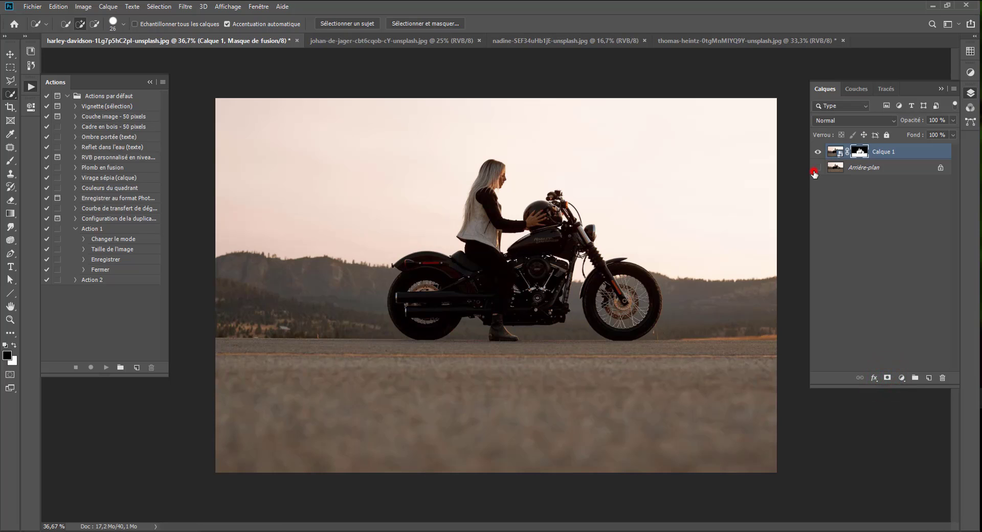
left_click(814, 173)
left_click(814, 170)
Step: Duplicate the masked Calque 1 and invert the mask on the copy
key("ctrl+j")
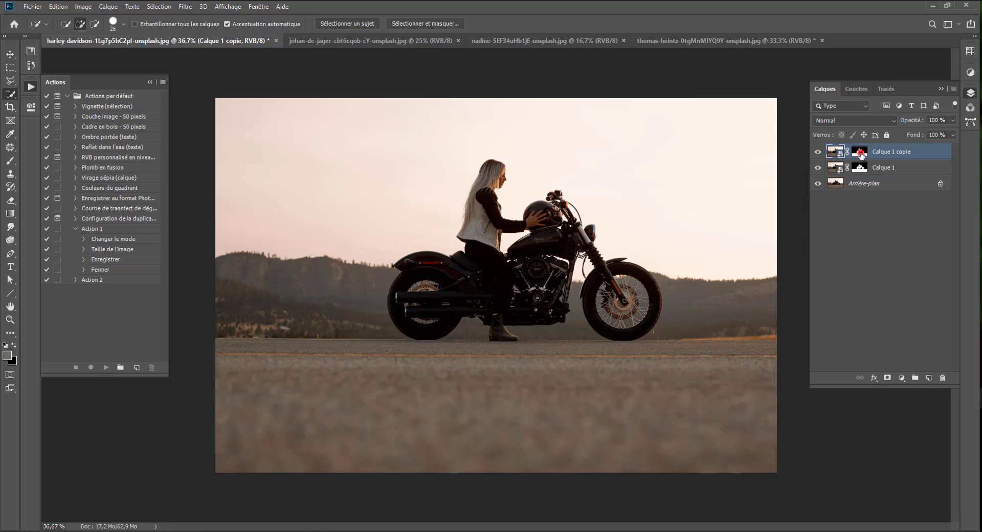
left_click(860, 153)
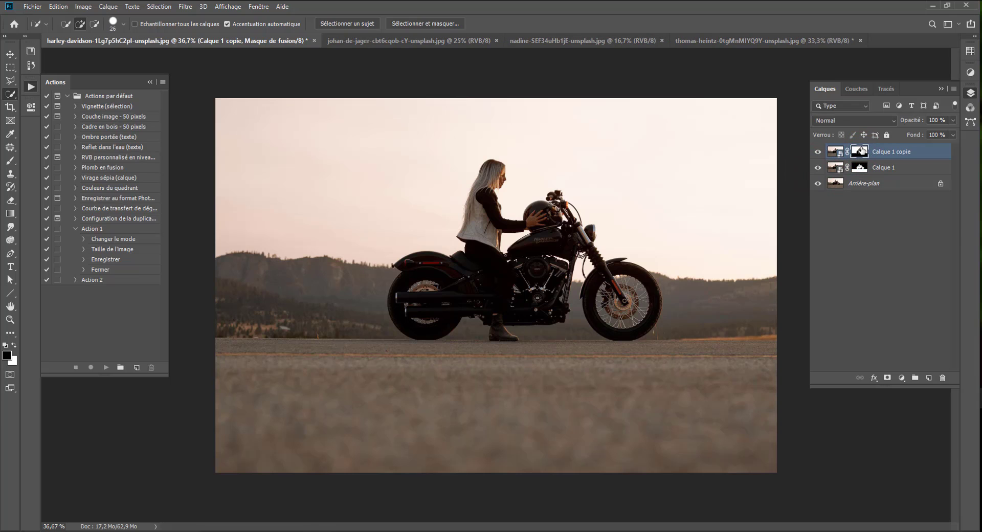
Step: Examine how the two masked layers join by toggling the visibility of Calque 1 and the background layer
left_click(817, 184)
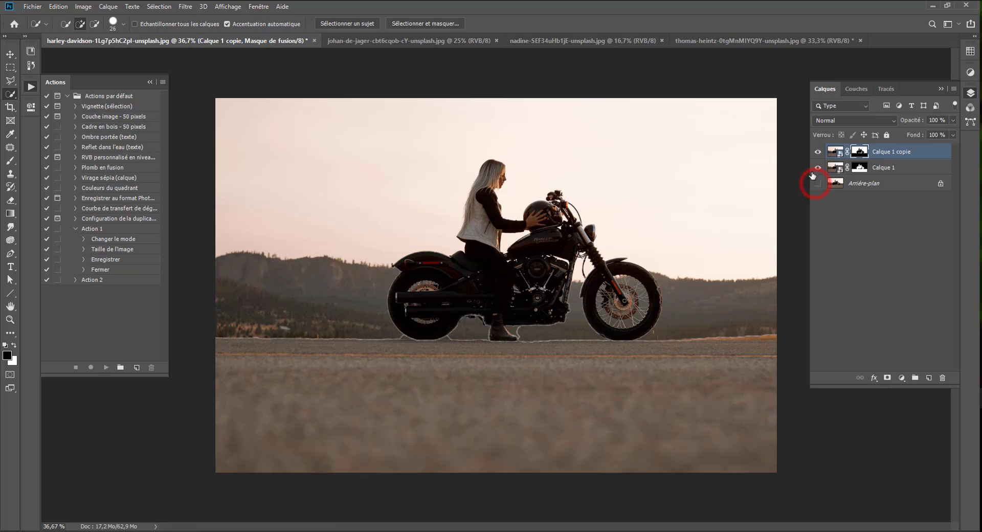
left_click(818, 168)
left_click(818, 167)
left_click(817, 183)
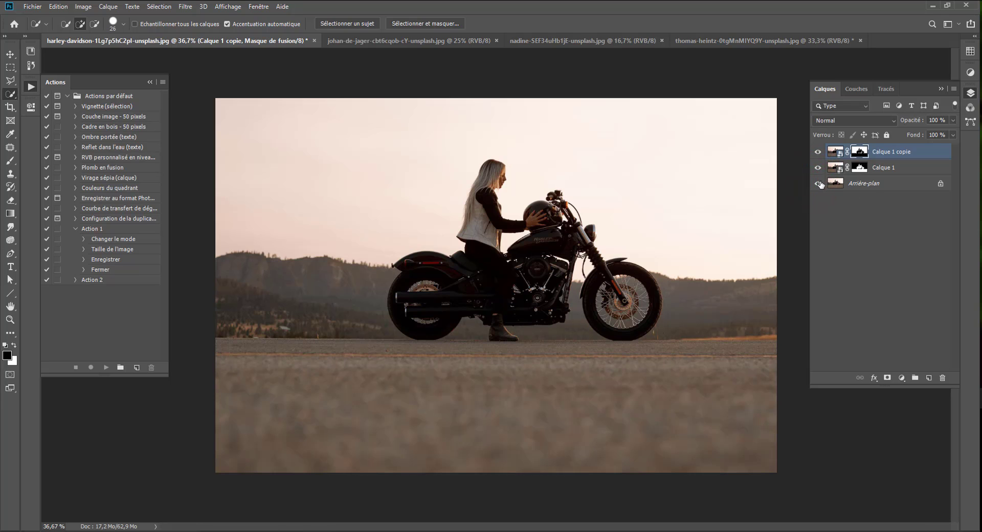
left_click(818, 184)
left_click(818, 183)
left_click(819, 183)
left_click(819, 184)
Step: Apply the Maximum filter to the image of Calque 1 copie with Arrondi preserved and a radius of 180.3 pixels
left_click(881, 153)
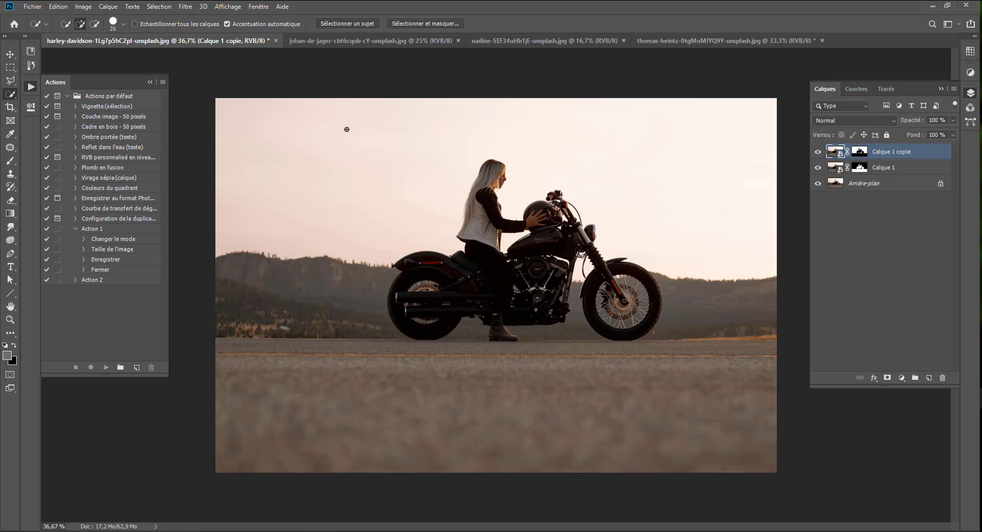
left_click(185, 7)
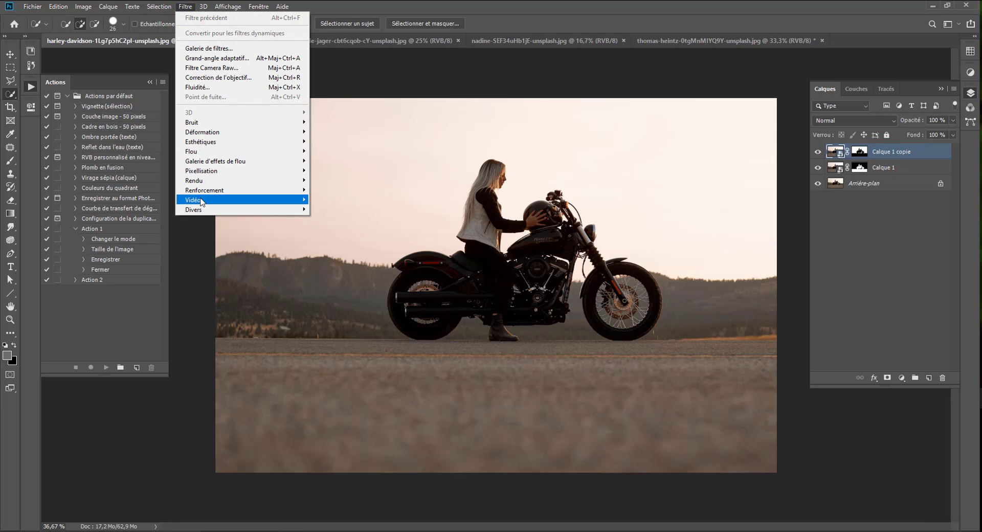
mouse_move(203, 200)
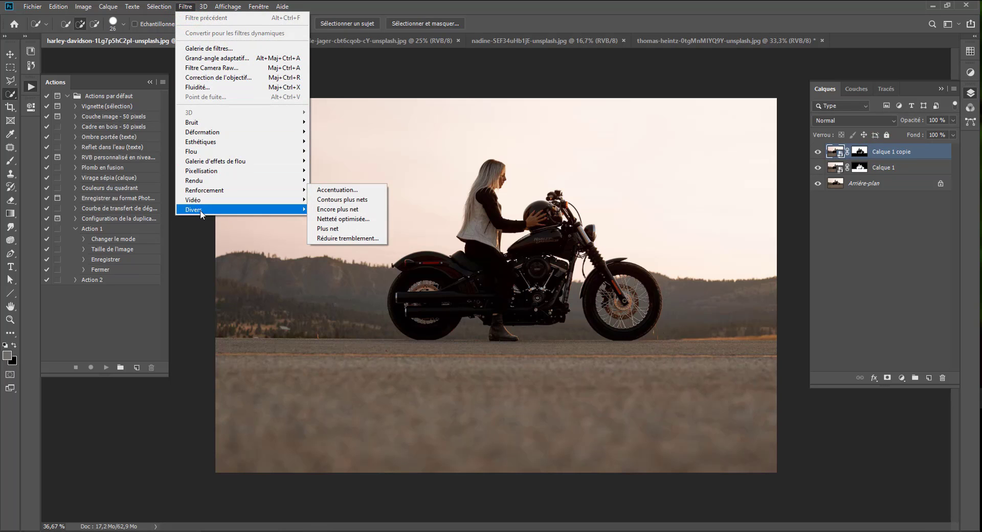
left_click(330, 219)
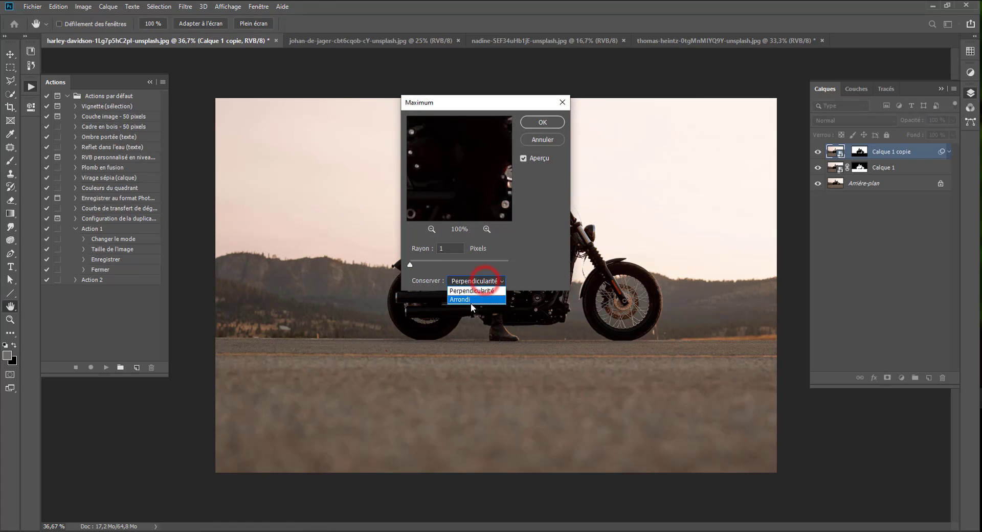
left_click(468, 294)
left_click_drag(468, 106, 736, 122)
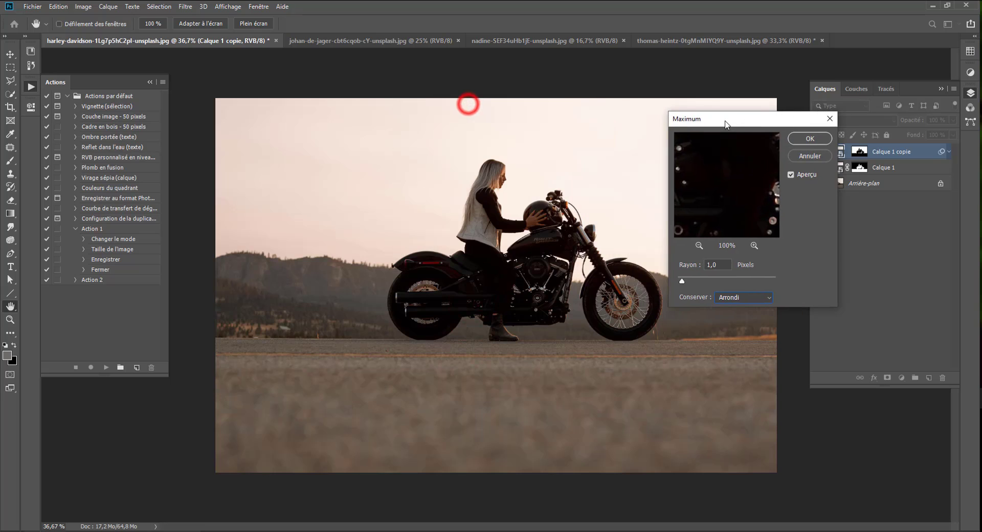
left_click(714, 278)
left_click_drag(718, 289, 742, 283)
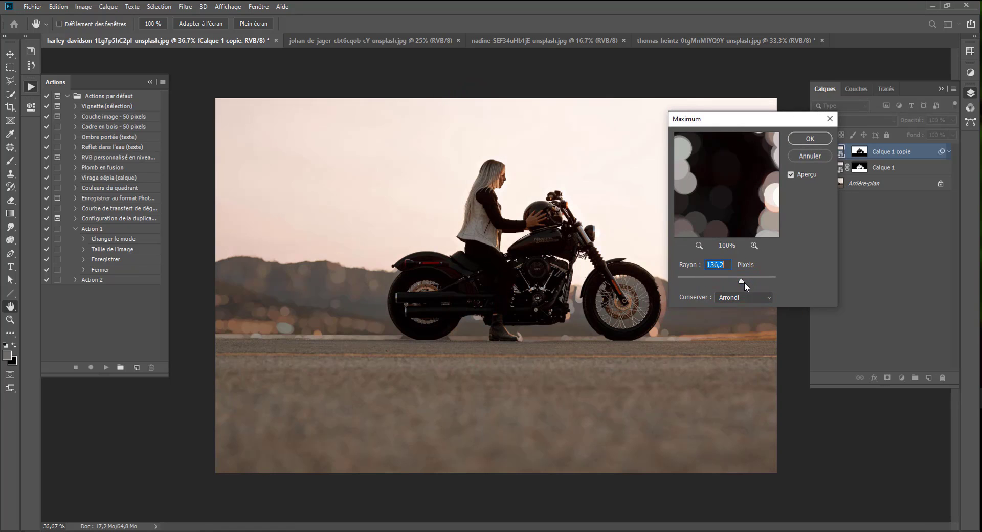
left_click(748, 280)
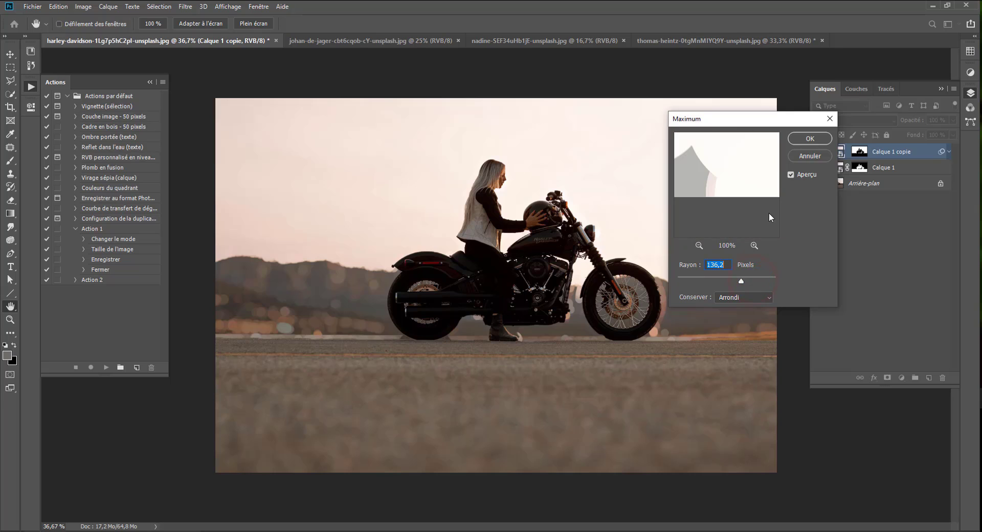
left_click(753, 280)
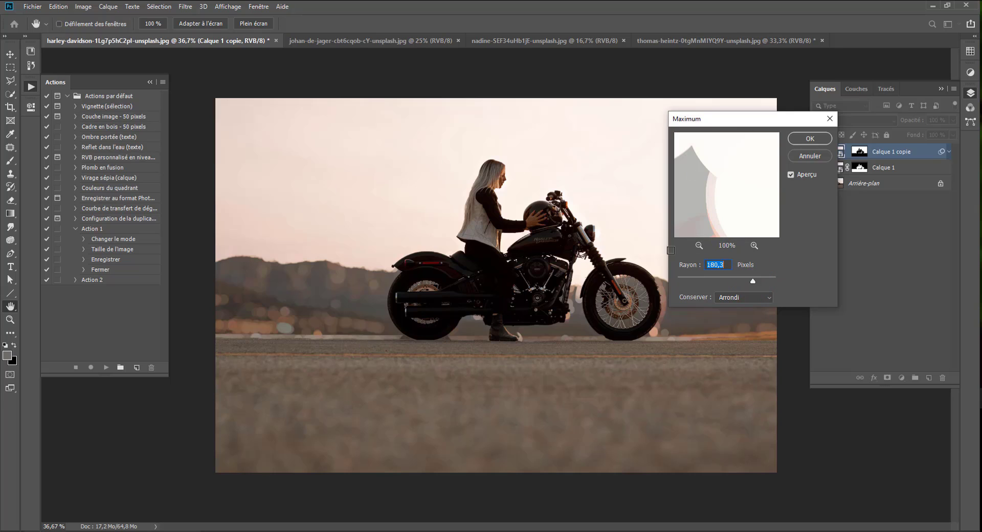
left_click(812, 138)
key("w")
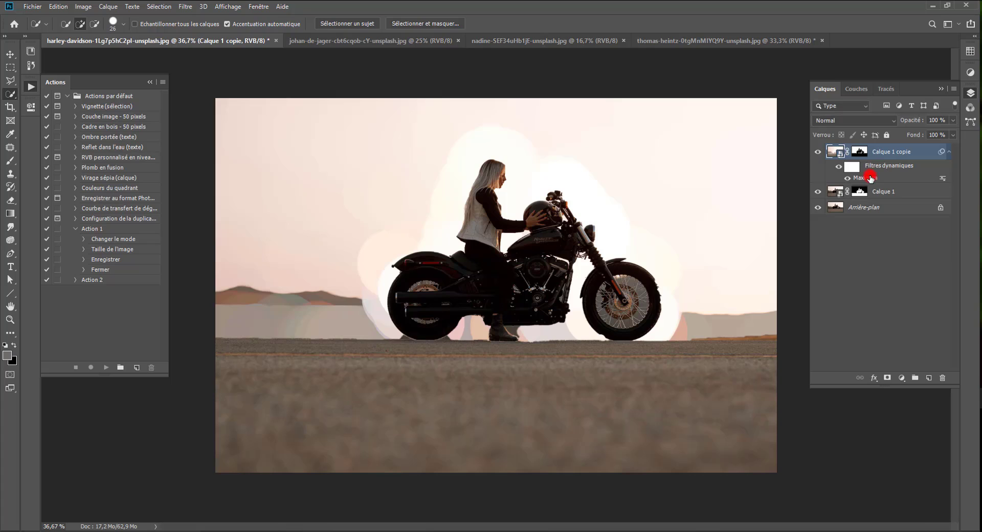
Step: Edit the Maximum smart filter on Calque 1 copie and set its radius to 24.8 pixels
double_click(870, 177)
left_click(726, 281)
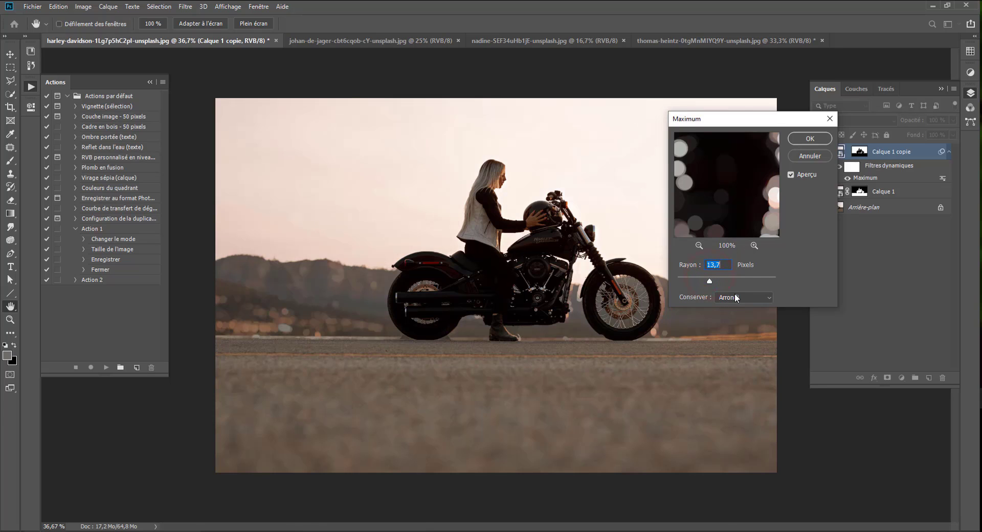
left_click_drag(718, 283, 717, 281)
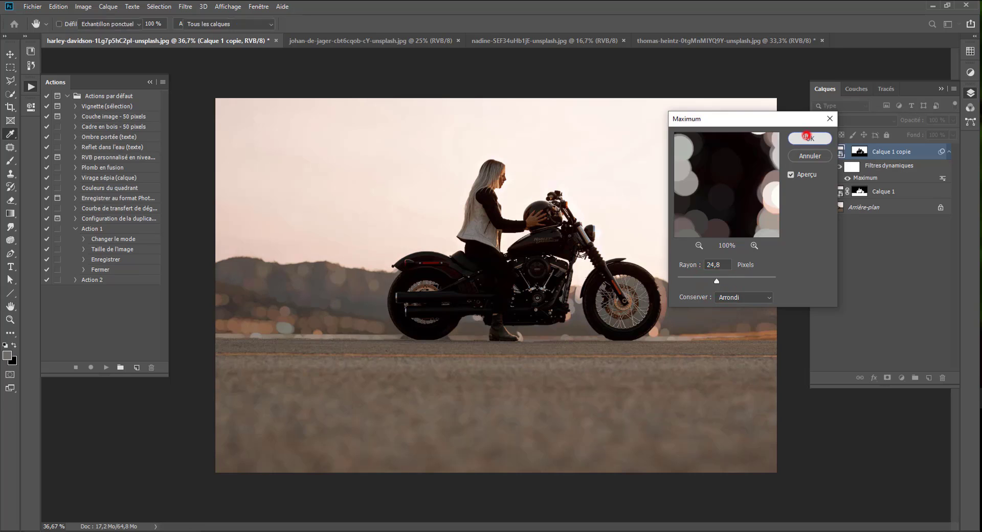
left_click(809, 138)
key("w")
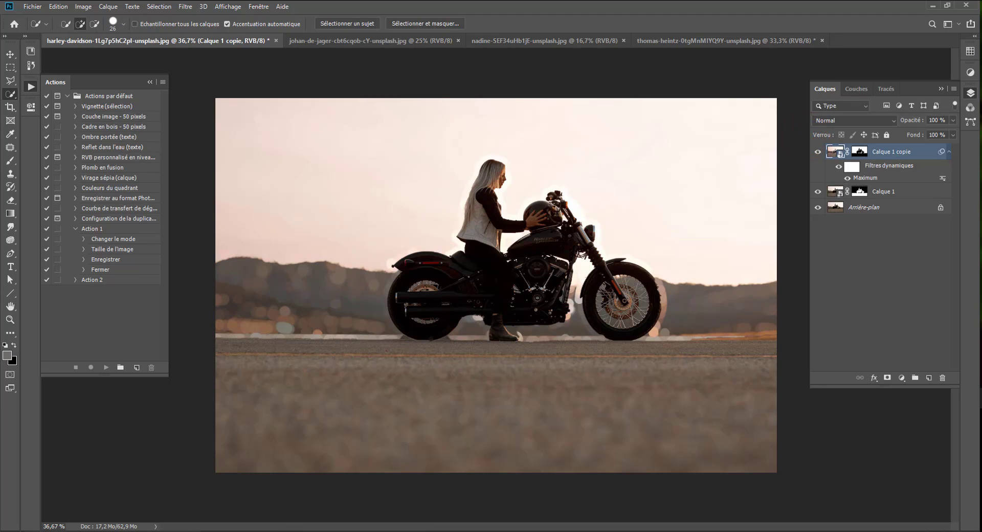
left_click(186, 6)
mouse_move(217, 134)
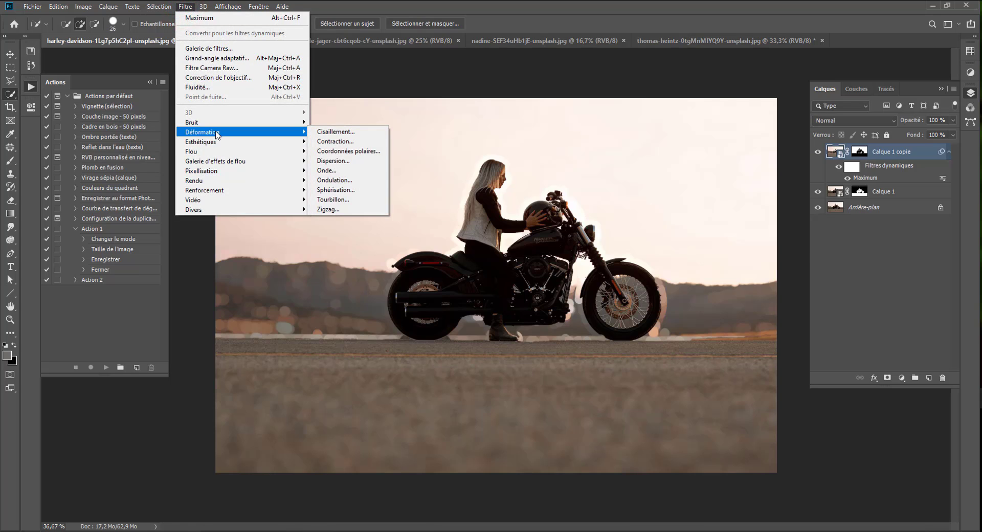
mouse_move(221, 165)
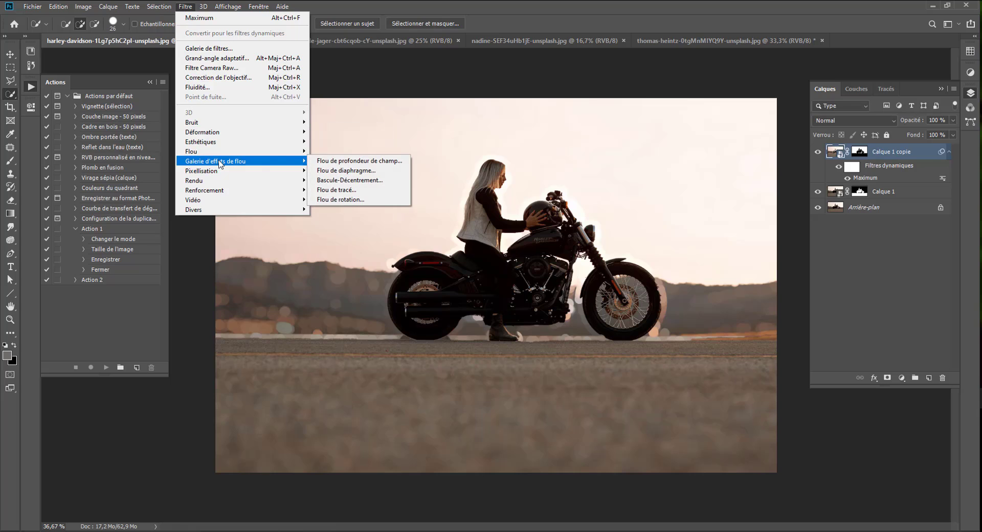
left_click(330, 161)
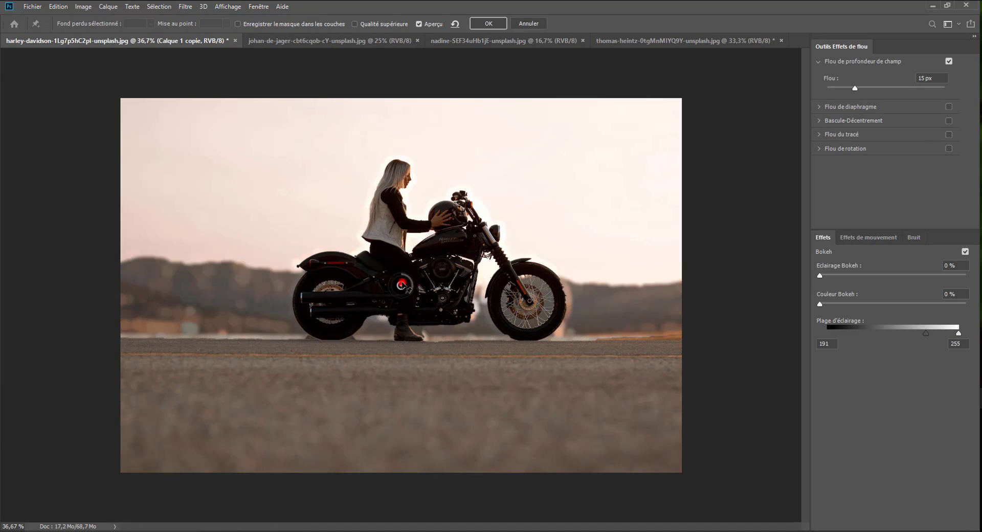
left_click(269, 174)
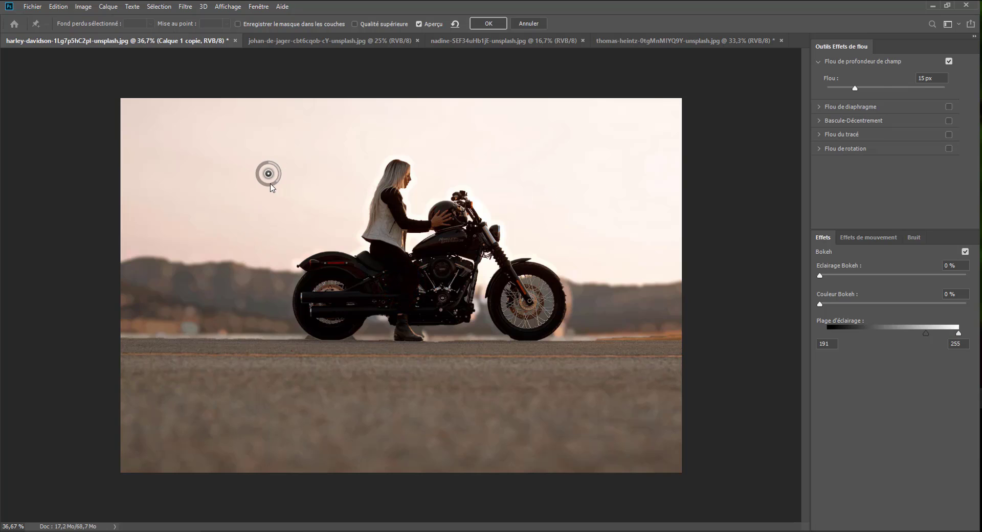
left_click_drag(271, 184, 257, 191)
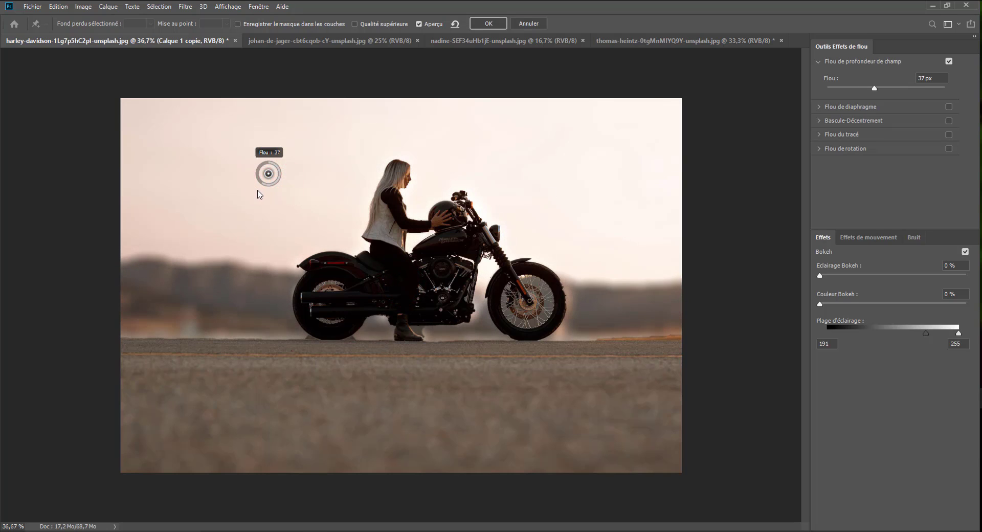
mouse_move(878, 275)
left_mouse_down()
mouse_move(942, 266)
mouse_move(895, 265)
left_mouse_up()
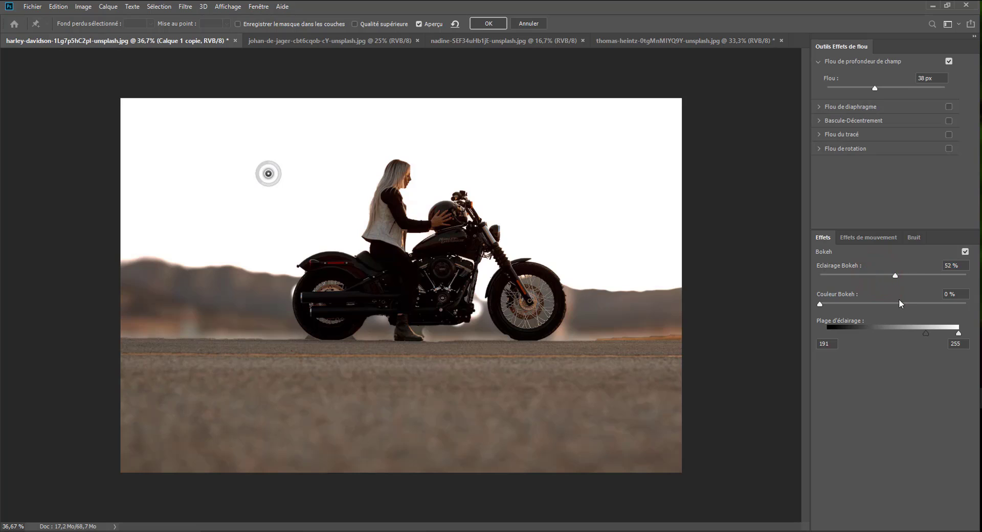
left_click_drag(899, 303, 965, 303)
left_click_drag(895, 275, 862, 276)
left_click_drag(928, 332, 855, 335)
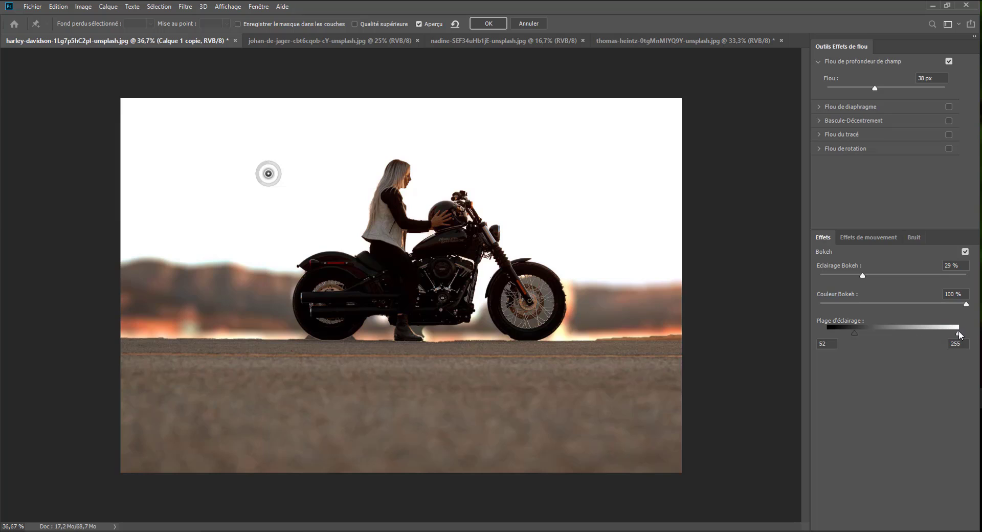
left_click_drag(960, 336, 919, 333)
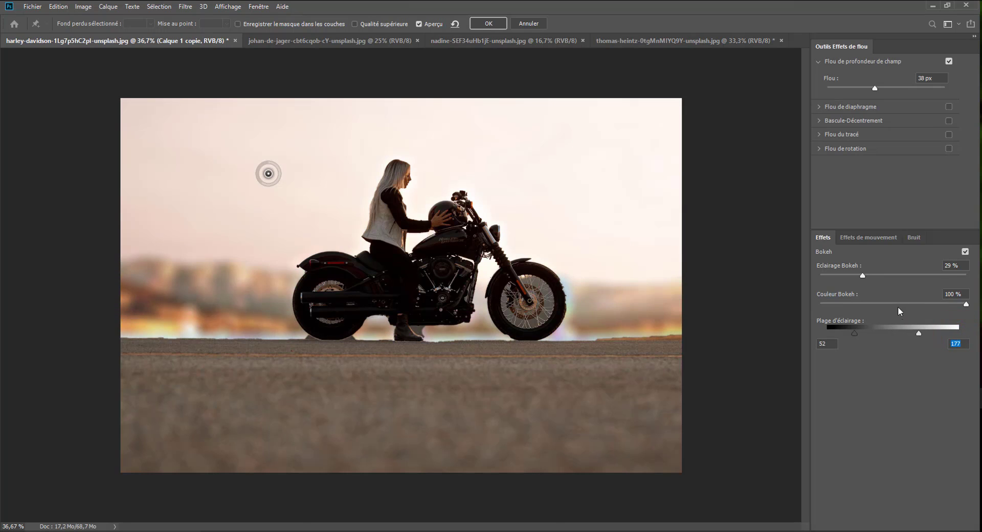
left_click(885, 280)
left_click_drag(914, 275, 829, 278)
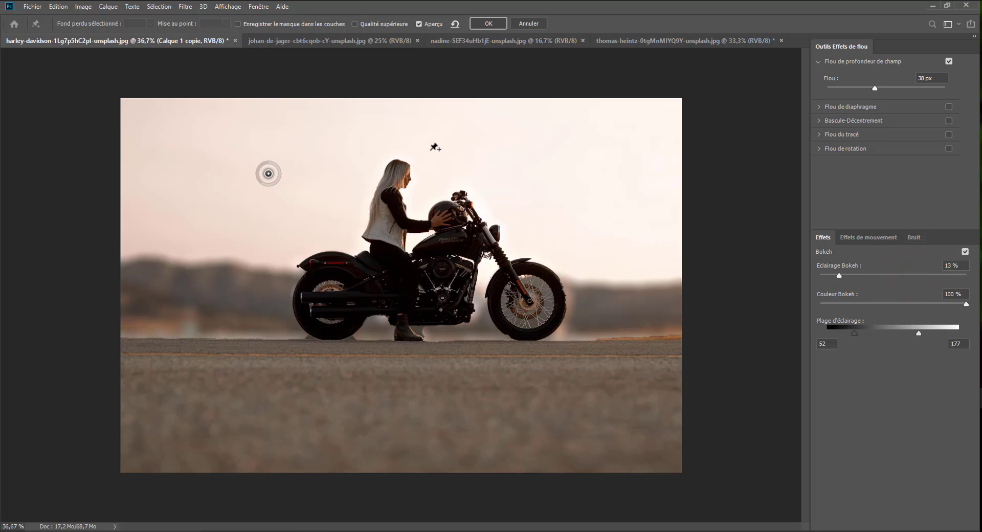
left_click(527, 24)
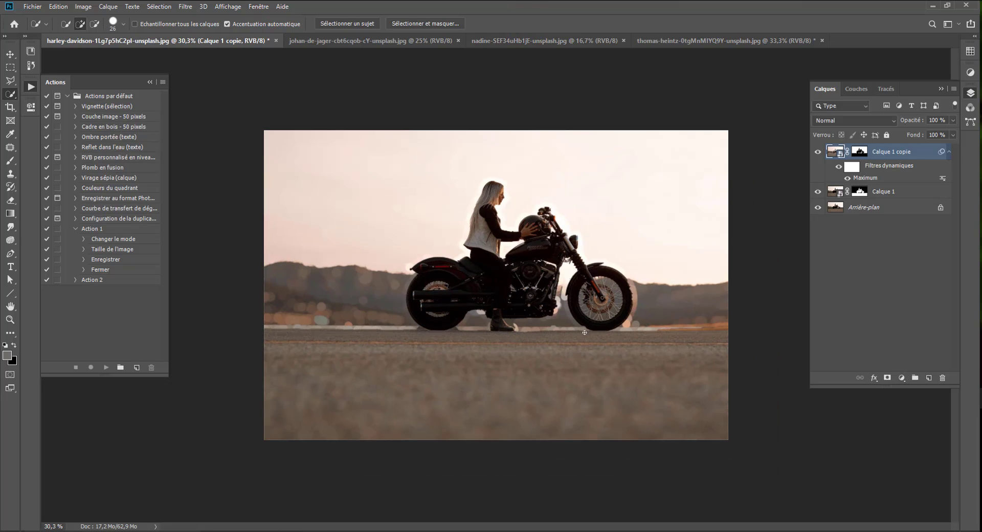
Step: Add a Niveaux adjustment layer above Calque 1 copie with the black input at 6 and the midtones at 0,74
left_click(902, 377)
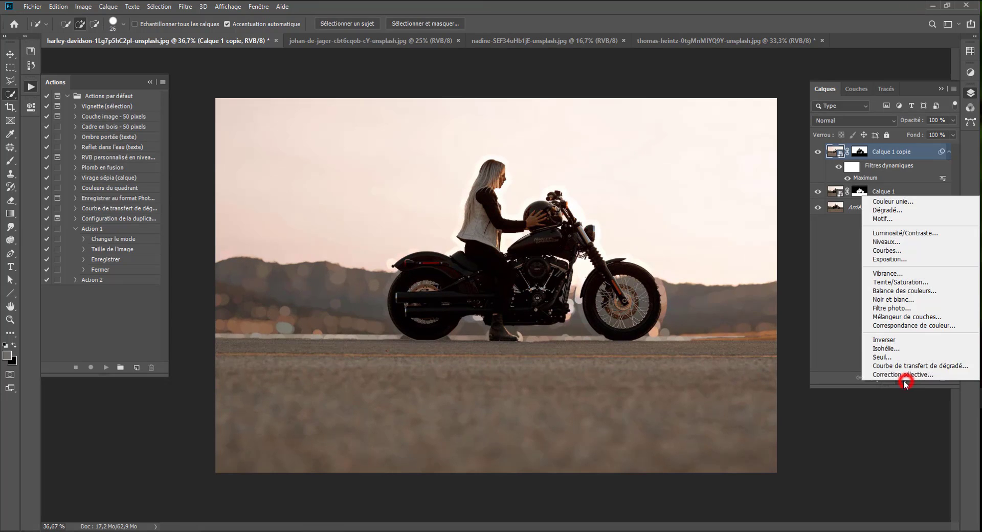
left_click(884, 241)
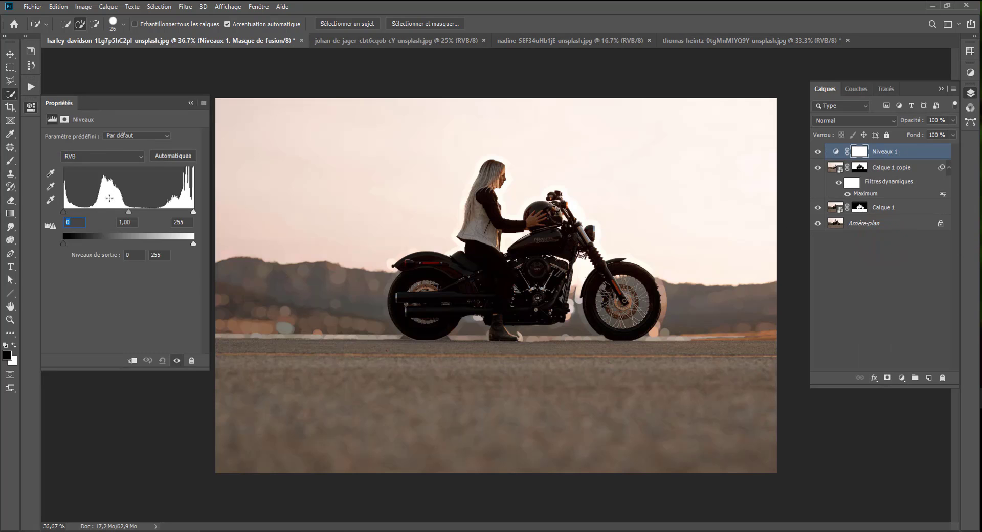
left_click_drag(126, 210, 184, 212)
left_click_drag(63, 211, 66, 211)
Step: Place 9616.jpg from the bokeh image folder into the motorcycle photo and enlarge it to cover the full canvas width
left_click(265, 530)
left_click(400, 263)
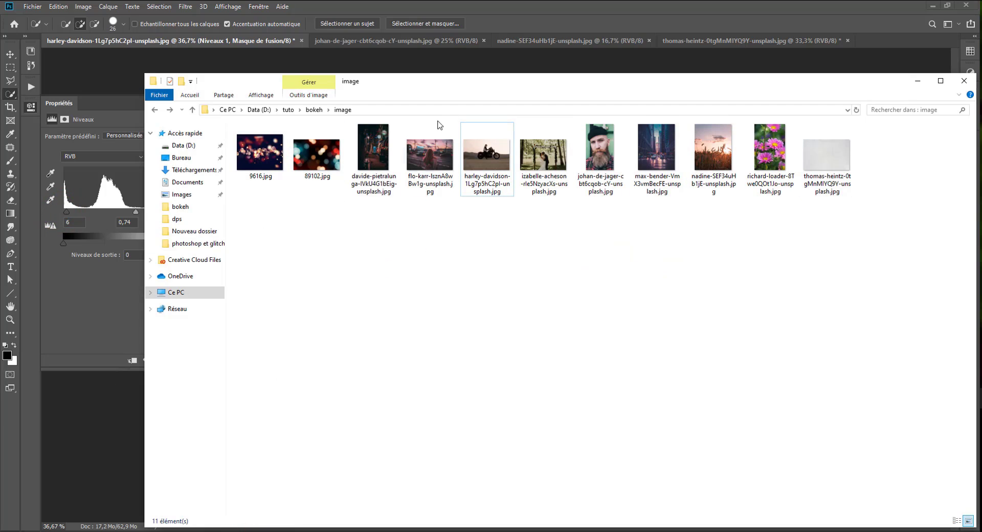
left_click(266, 158)
left_click(314, 162, "ctrl")
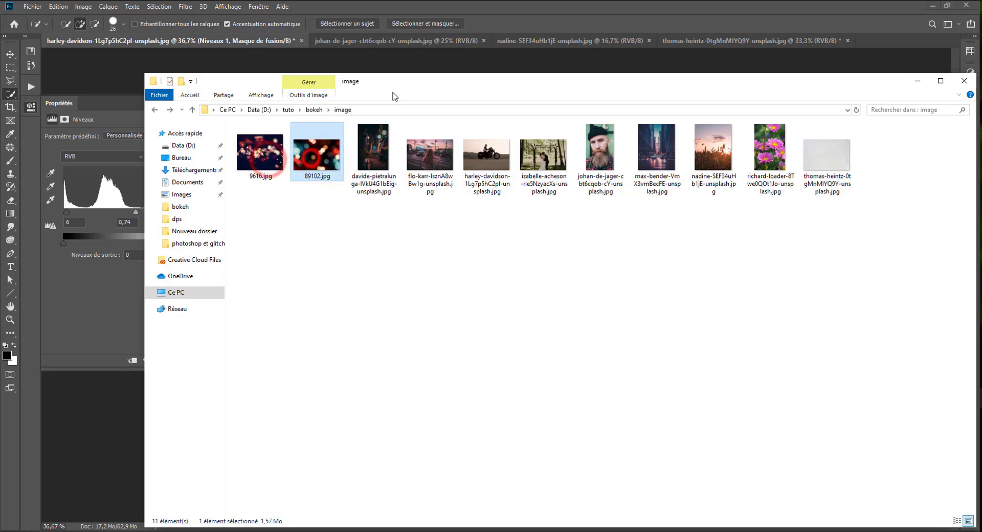
left_click_drag(401, 81, 726, 109)
left_click_drag(523, 201, 305, 284)
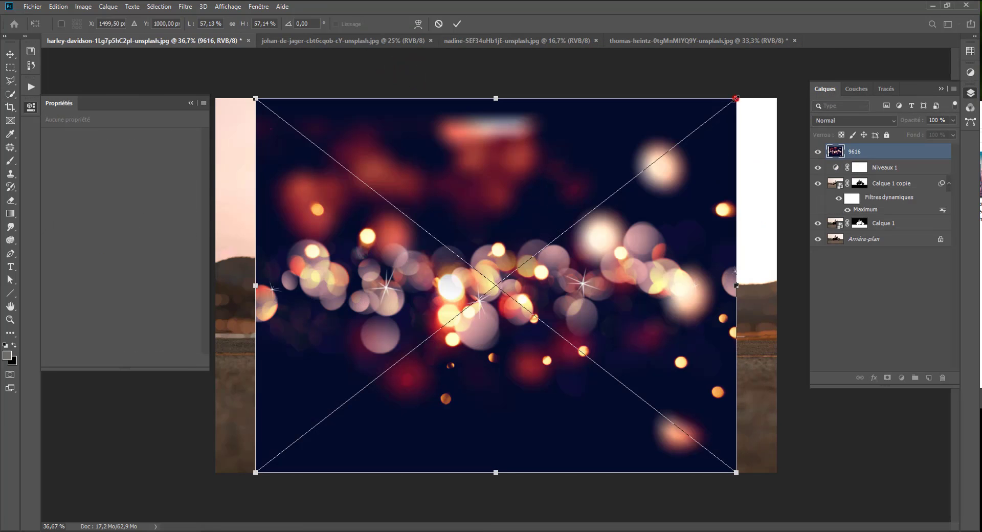
mouse_move(736, 99)
left_mouse_down()
mouse_move(745, 88)
mouse_move(631, 147)
mouse_move(808, 83)
mouse_move(797, 88)
left_mouse_up()
key("Return")
key("w")
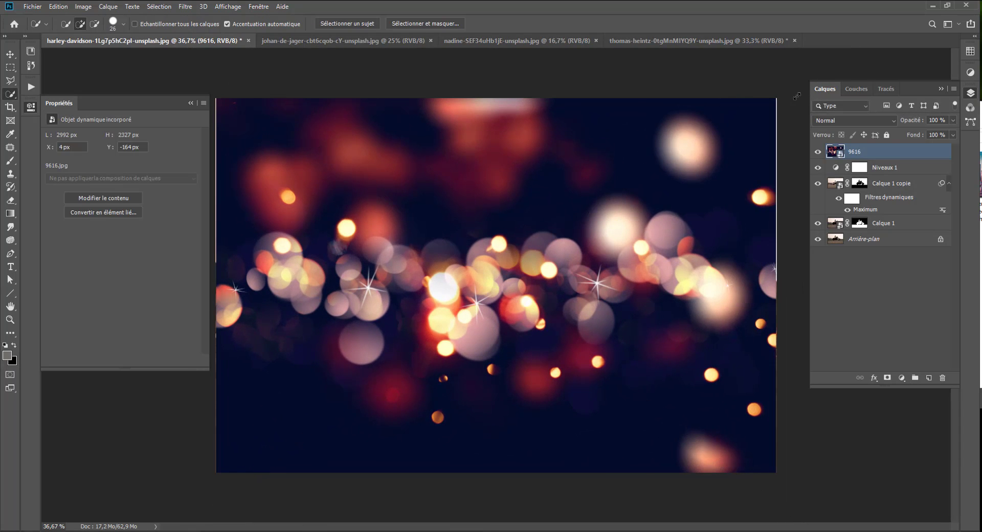
Step: Blend layer 9616 in Superposition mode at 70 % opacity, aligned to X 0 px, and compare the photo with and without it
left_click(839, 123)
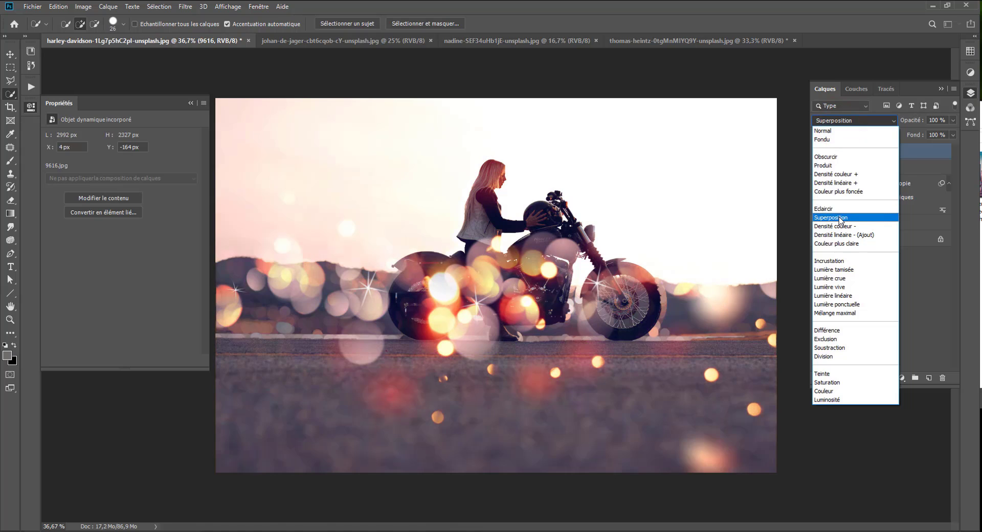
left_click(839, 217)
left_click(11, 53)
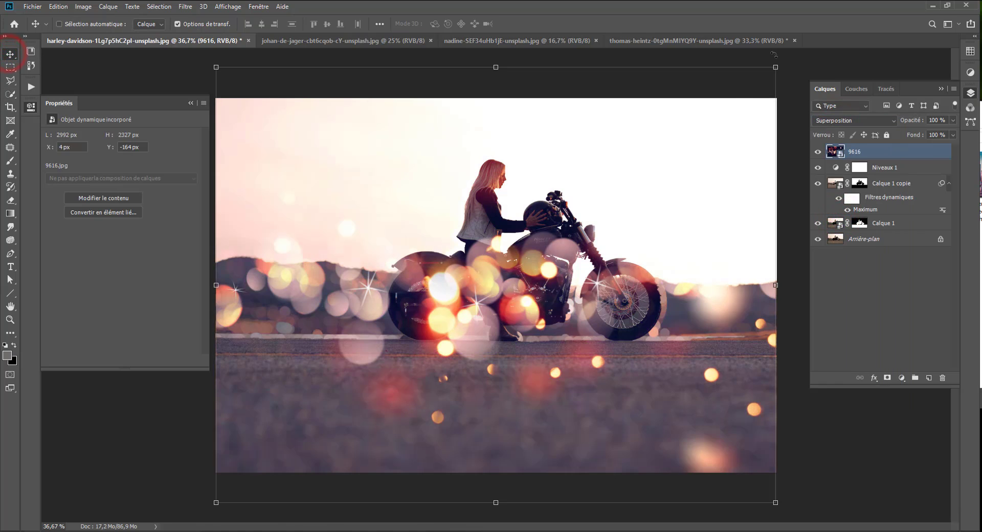
left_click_drag(553, 253, 537, 290)
left_click_drag(953, 120, 914, 139)
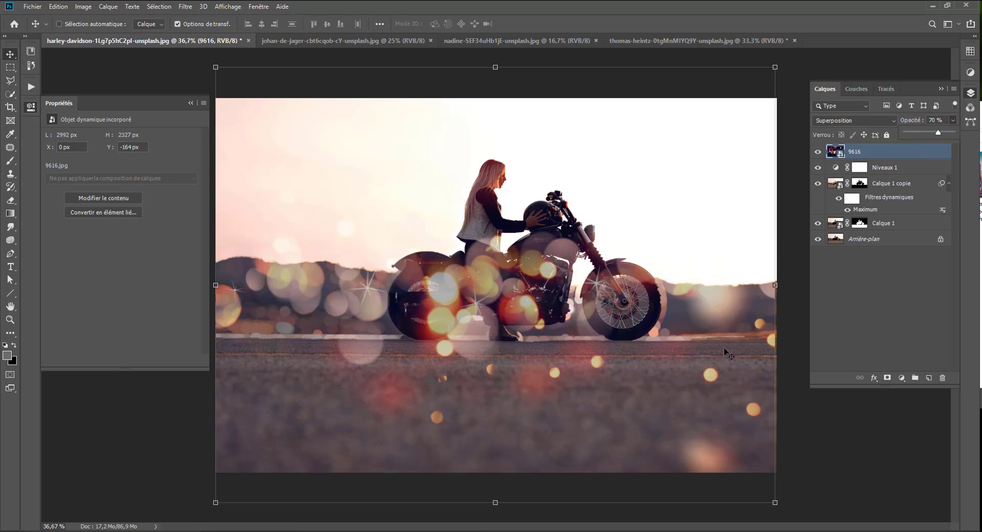
left_click(817, 151)
left_click(817, 151)
Step: Add a Luminosité/Contraste adjustment clipped to layer 9616, with brightness 34 and contrast 34
left_click(902, 378)
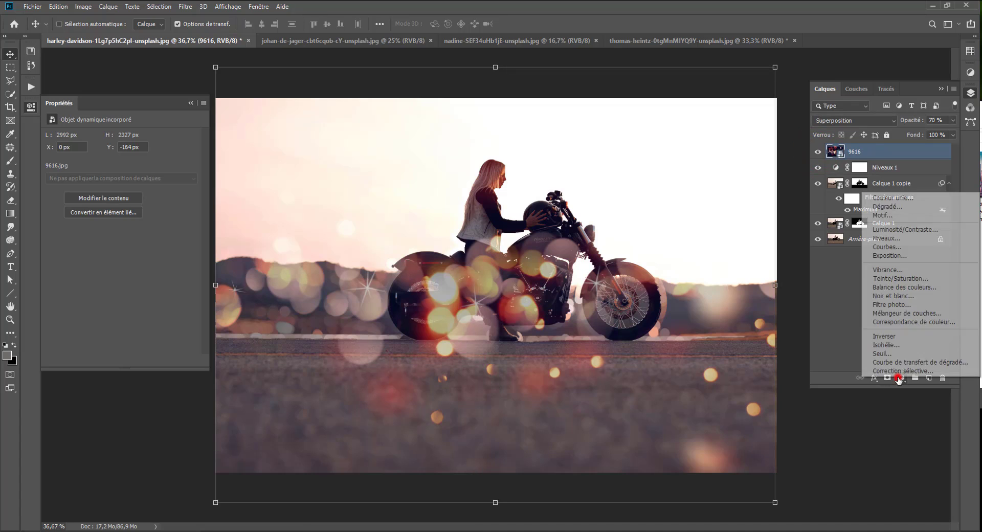
left_click(893, 229)
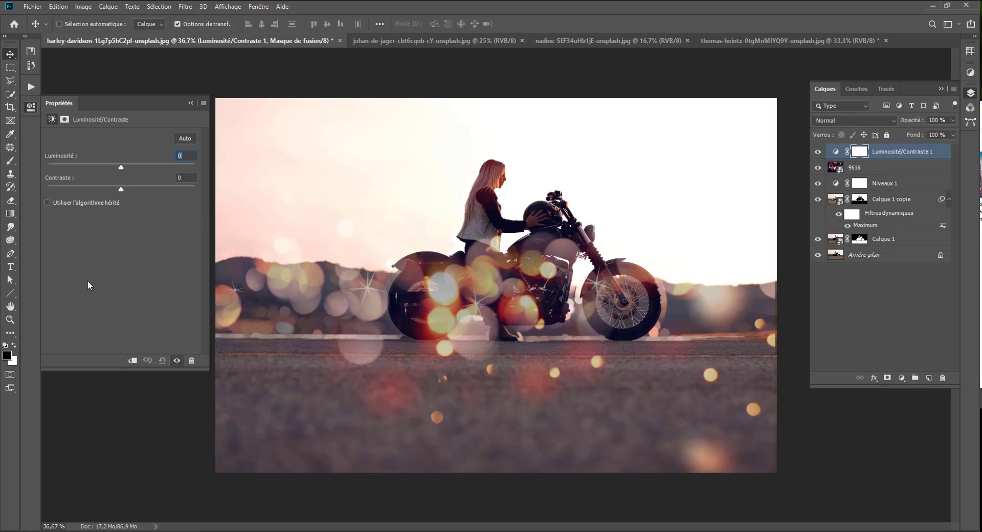
left_click(132, 361)
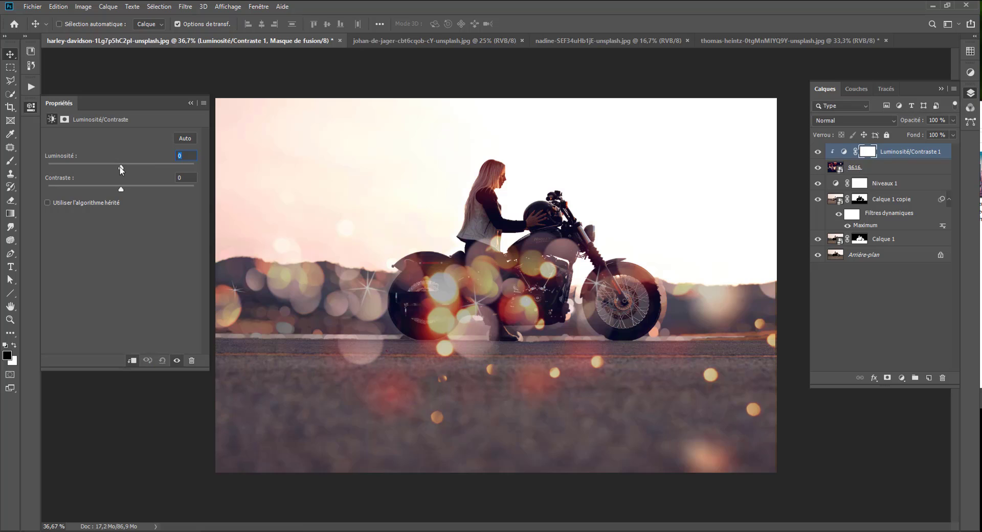
left_click_drag(128, 167, 137, 167)
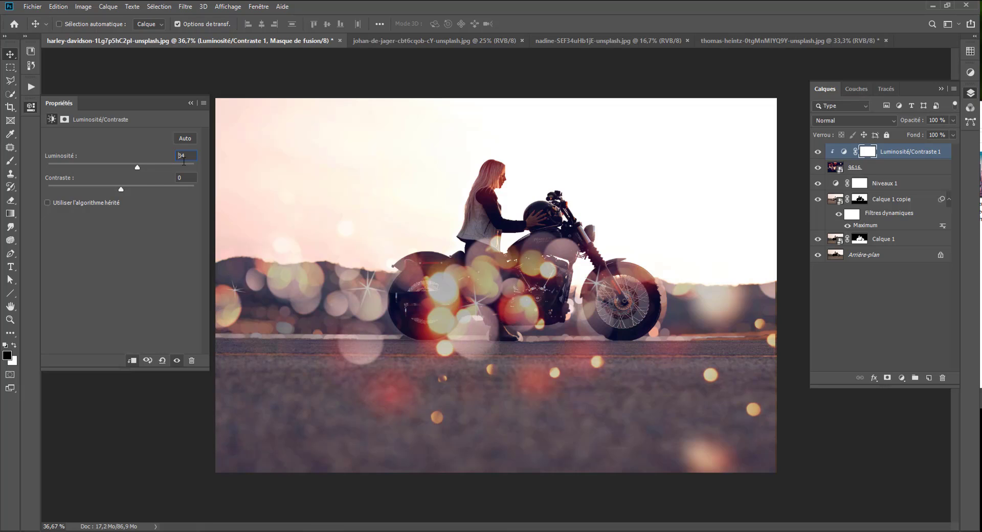
mouse_move(119, 195)
left_mouse_down()
mouse_move(135, 192)
mouse_move(82, 192)
mouse_move(153, 191)
mouse_move(117, 193)
left_mouse_up()
left_click(818, 167)
left_click(818, 168)
left_click(818, 168)
left_click(818, 168)
Step: Add a Correction sélective adjustment layer and set Gris to Magenta +7, Jaune +21 and Noir -15 %
left_click(902, 378)
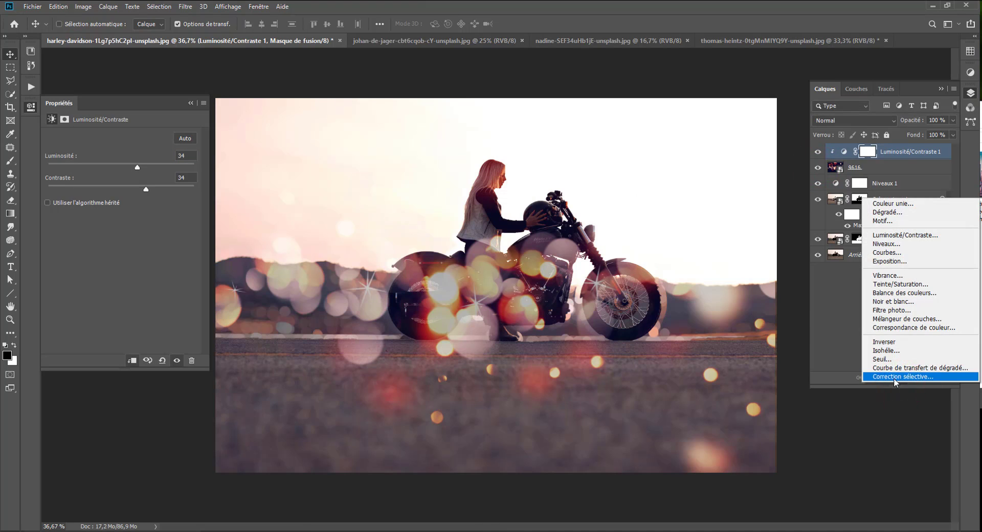
left_click(896, 379)
left_click(119, 148)
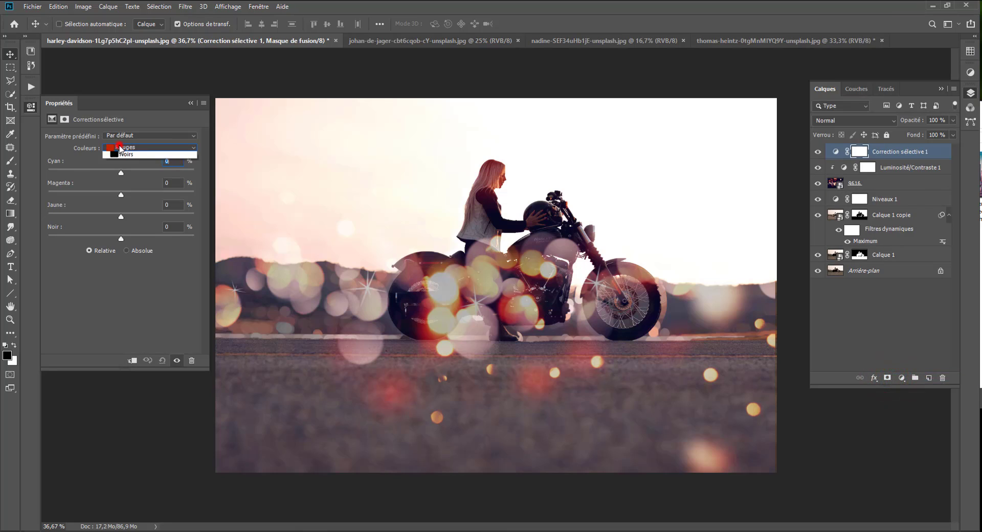
left_click(126, 217)
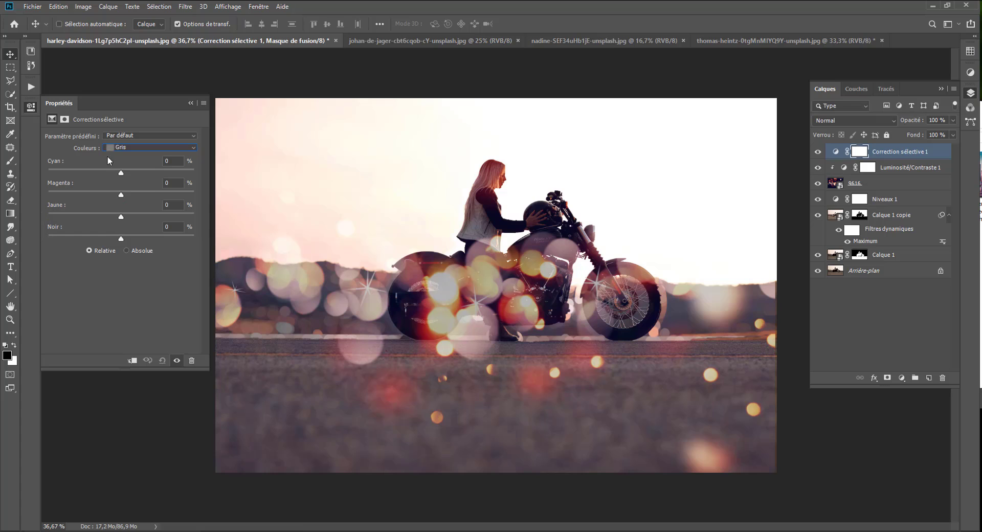
left_click_drag(121, 193, 118, 217)
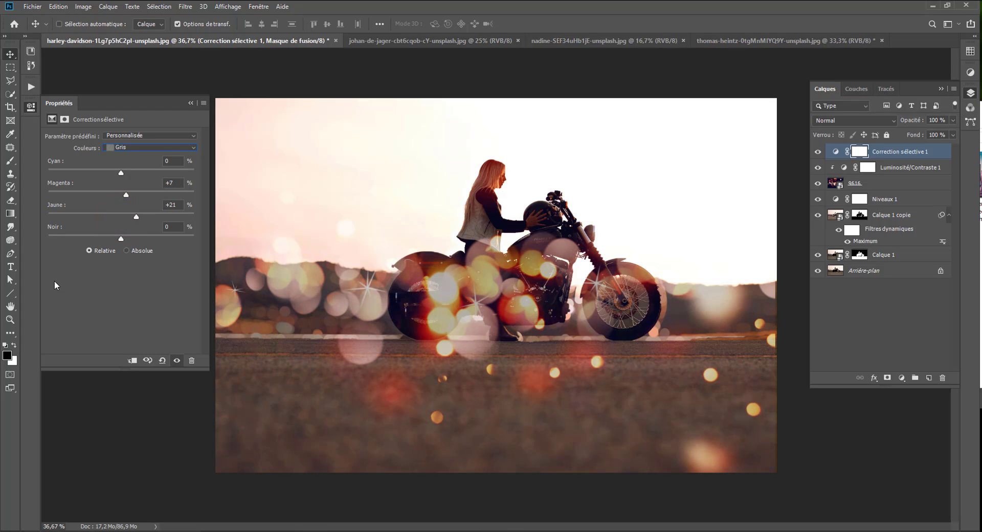
mouse_move(121, 238)
left_mouse_down()
mouse_move(135, 238)
mouse_move(108, 236)
left_mouse_up()
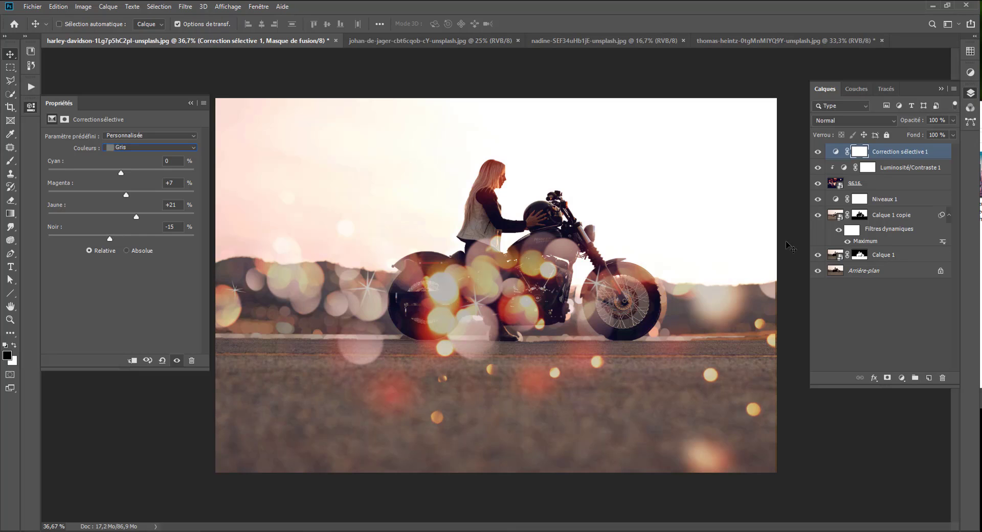
left_click(814, 151)
left_click(814, 151)
left_click(814, 151)
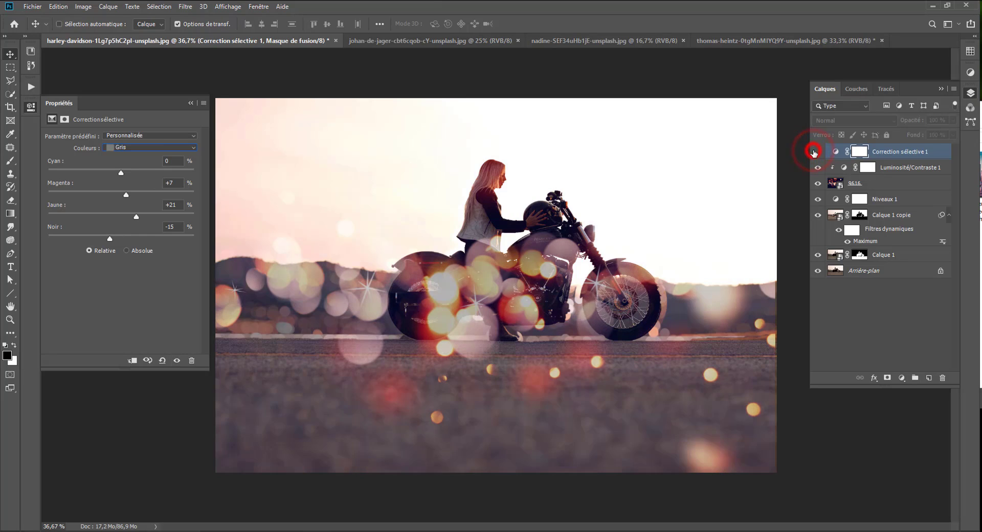
left_click(814, 152)
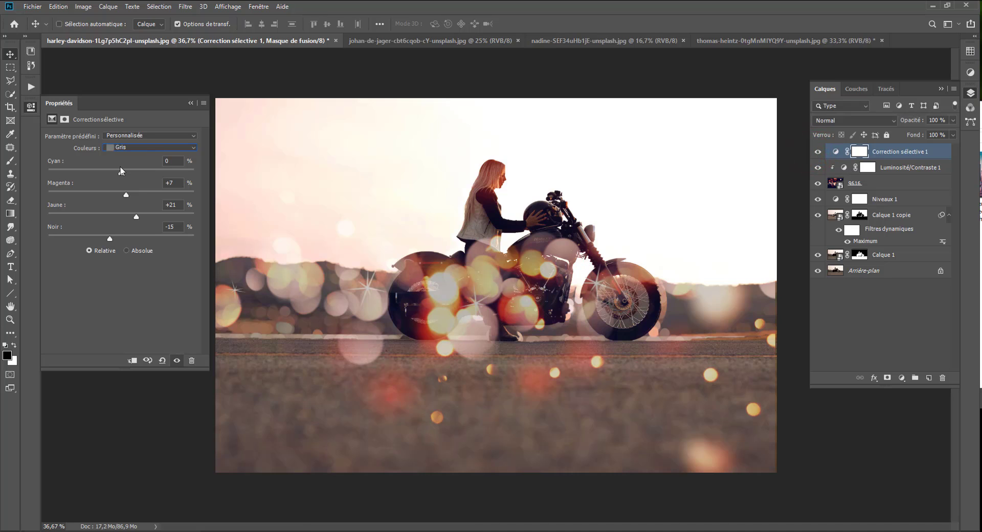
Step: Add a Filtre photo adjustment layer using Filtre réchauffant (81) and adjust its density
left_click(902, 378)
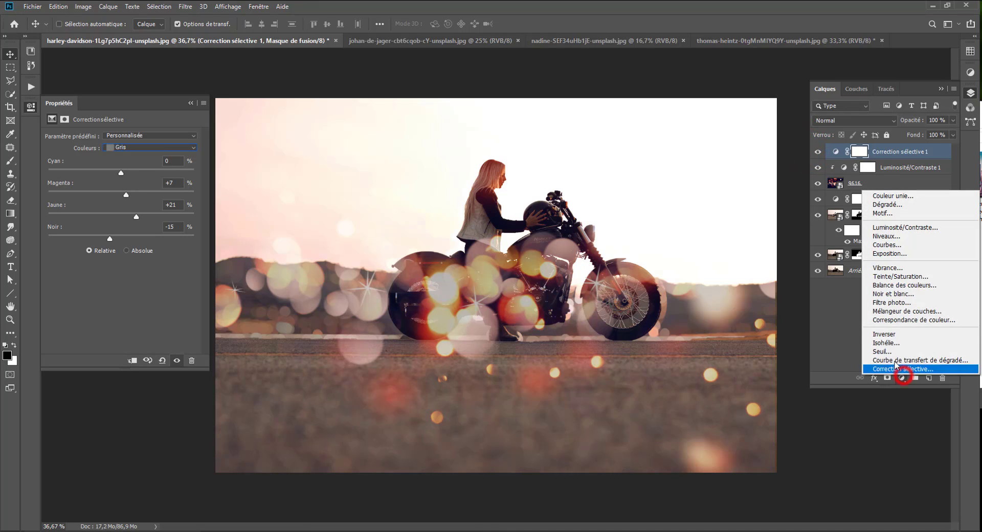
left_click(881, 303)
left_click(115, 136)
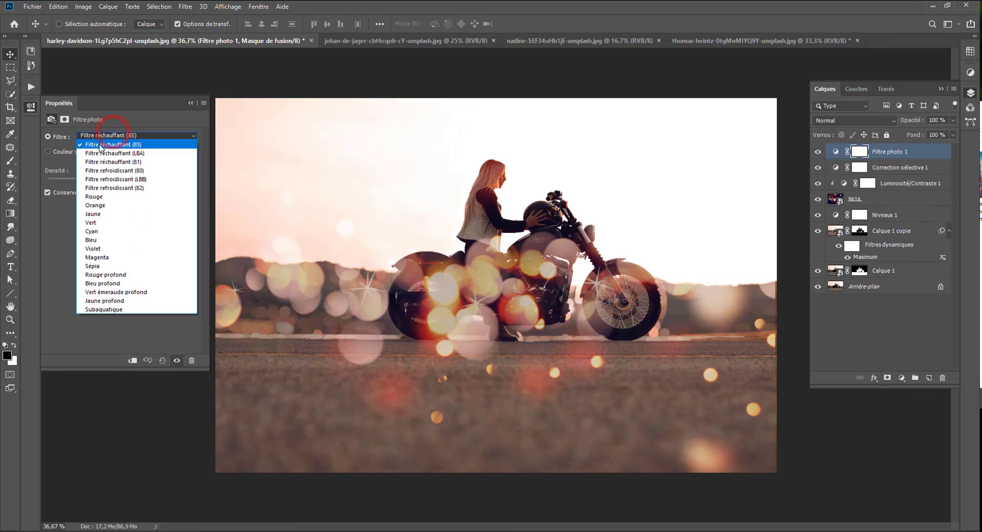
left_click(104, 153)
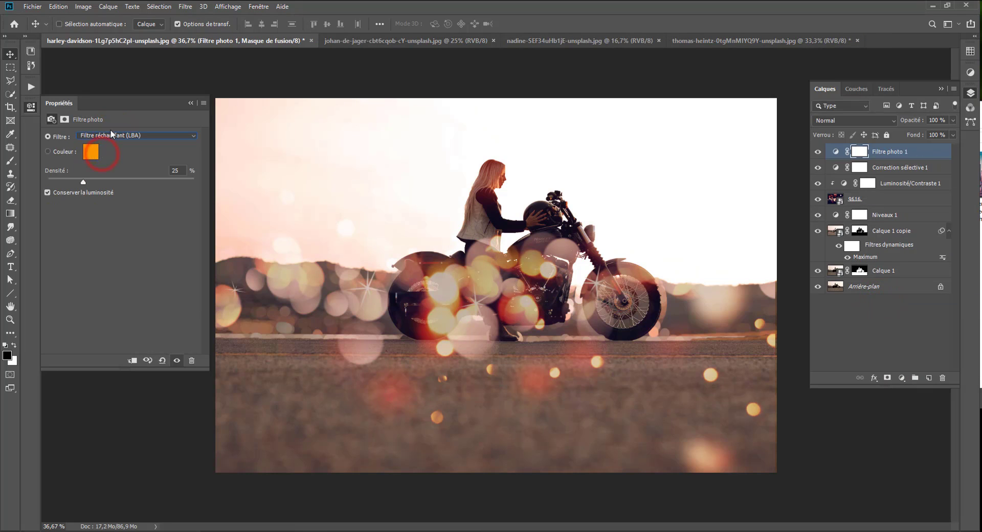
left_click(111, 135)
left_click(108, 161)
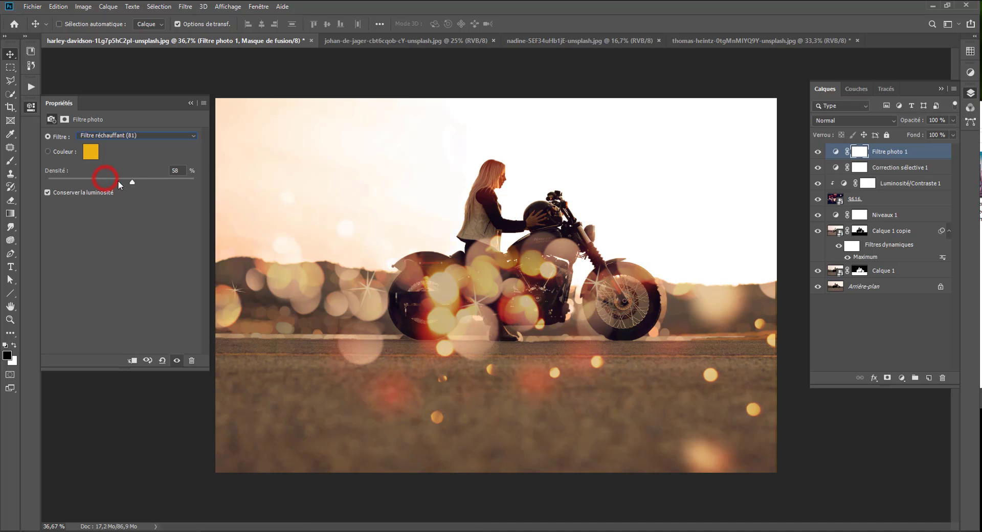
mouse_move(118, 180)
left_mouse_down()
mouse_move(82, 183)
mouse_move(106, 184)
left_mouse_up()
Step: Add a new layer above Filtre photo 1 and fill it with the merged RVB image using Appliquer une image, Produit at 100 %
left_click(930, 378)
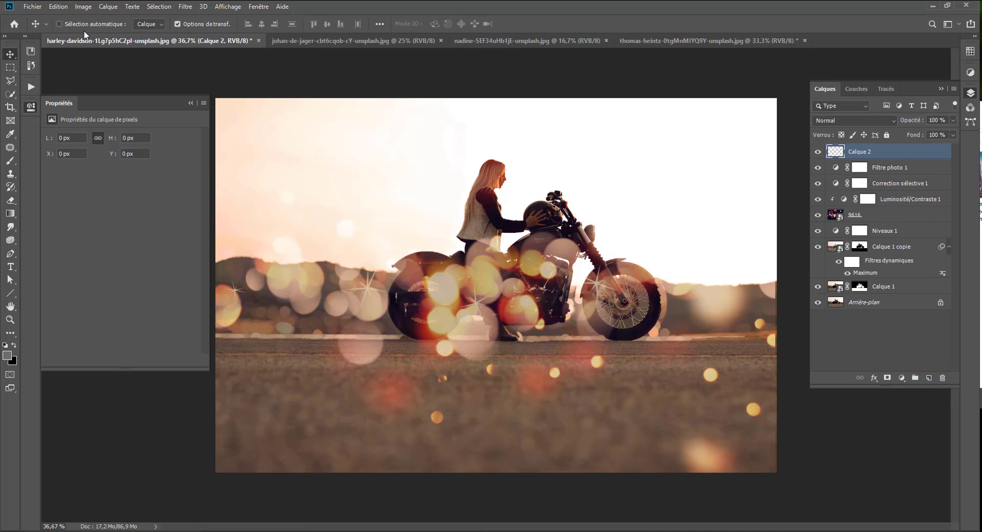
left_click(58, 8)
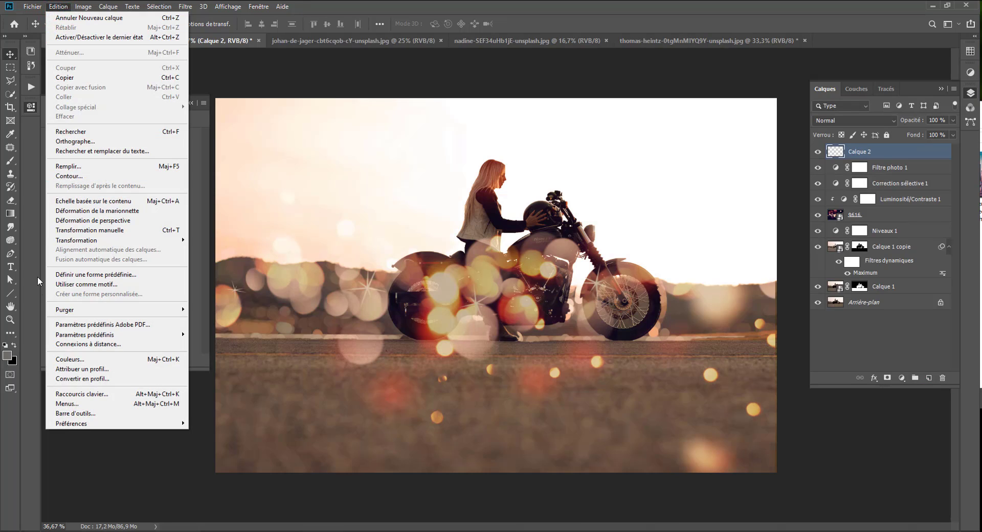
mouse_move(83, 6)
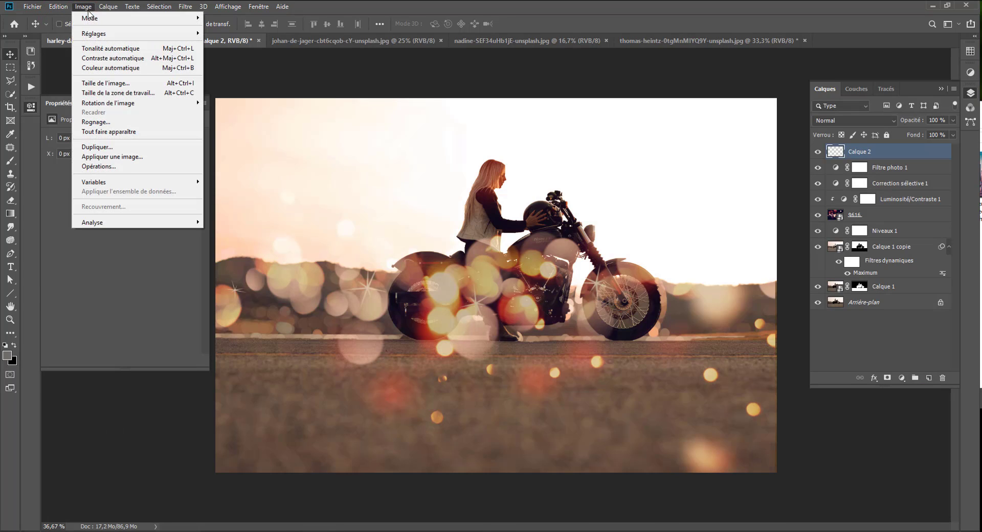
left_click(114, 163)
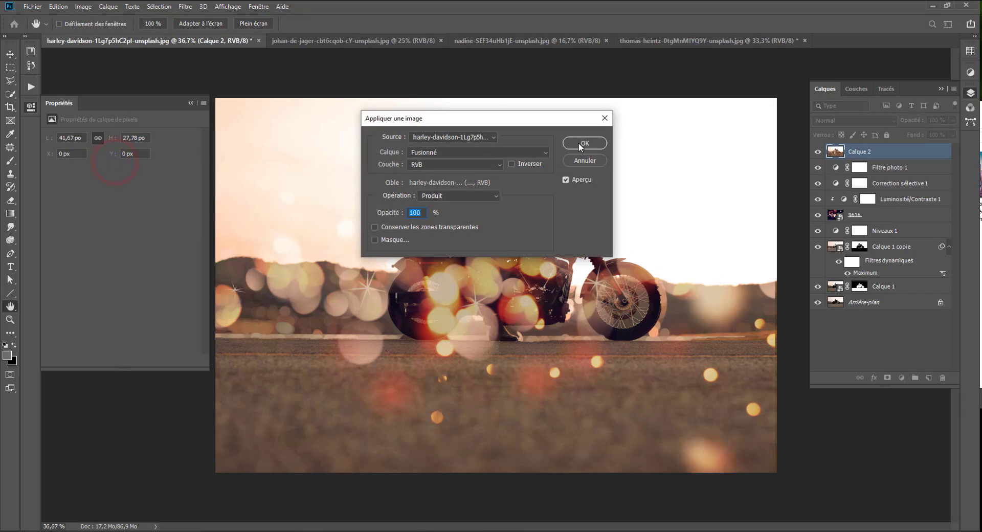
left_click(584, 143)
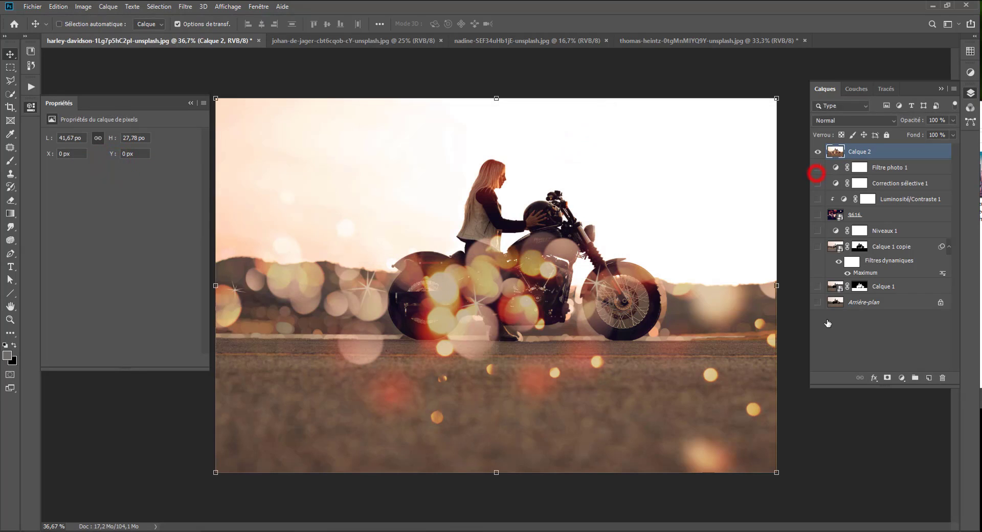
Step: Check Calque 2 with the underlying layers hidden, show them again and convert Calque 2 to a smart object
left_click(819, 169)
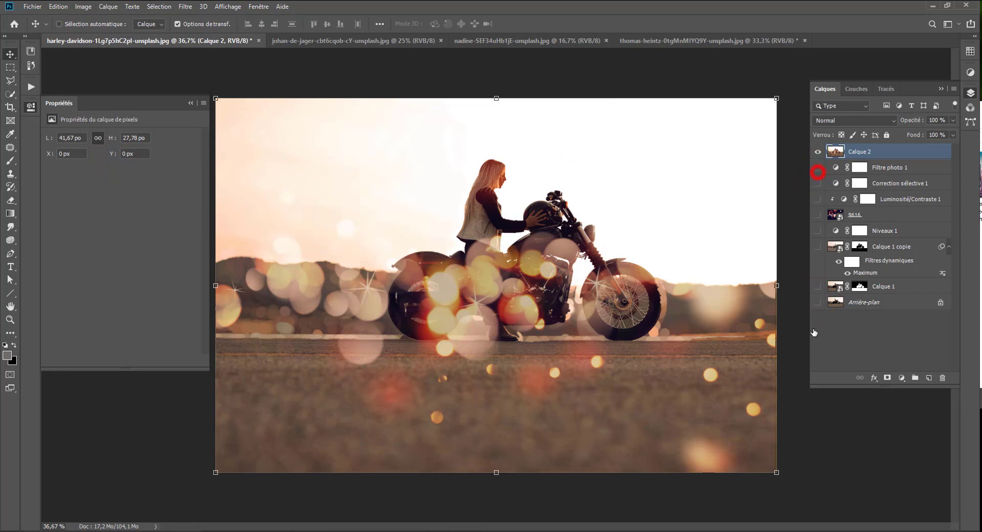
left_click_drag(817, 303, 827, 173)
right_click(878, 151)
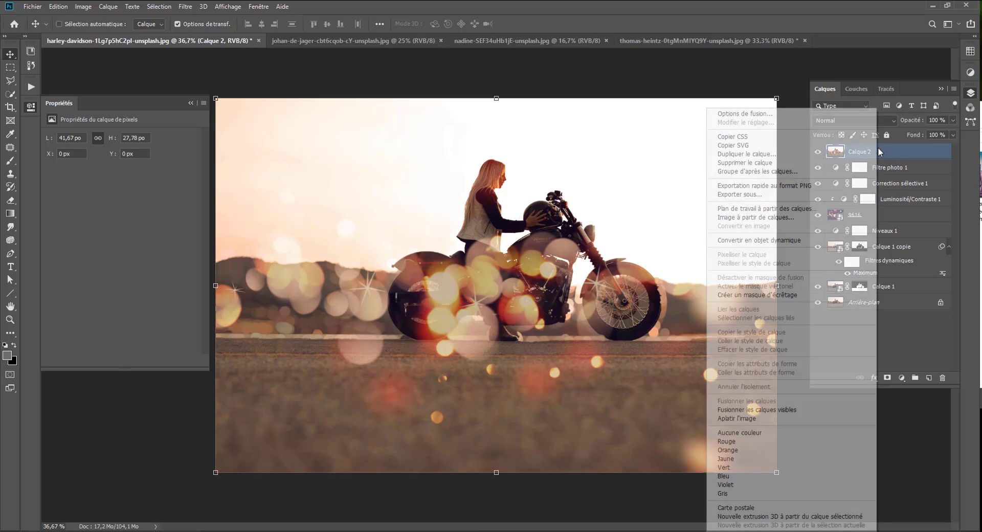
left_click(788, 240)
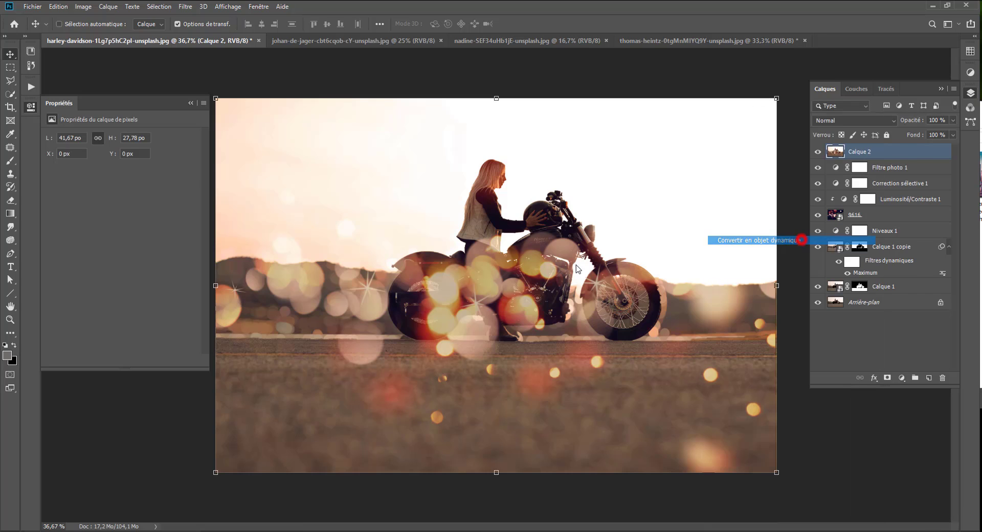
Step: Start the Eclairage filter on Calque 2 and move, rotate and widen the directional light to shine from the photo's upper-right corner
left_click(184, 8)
mouse_move(206, 192)
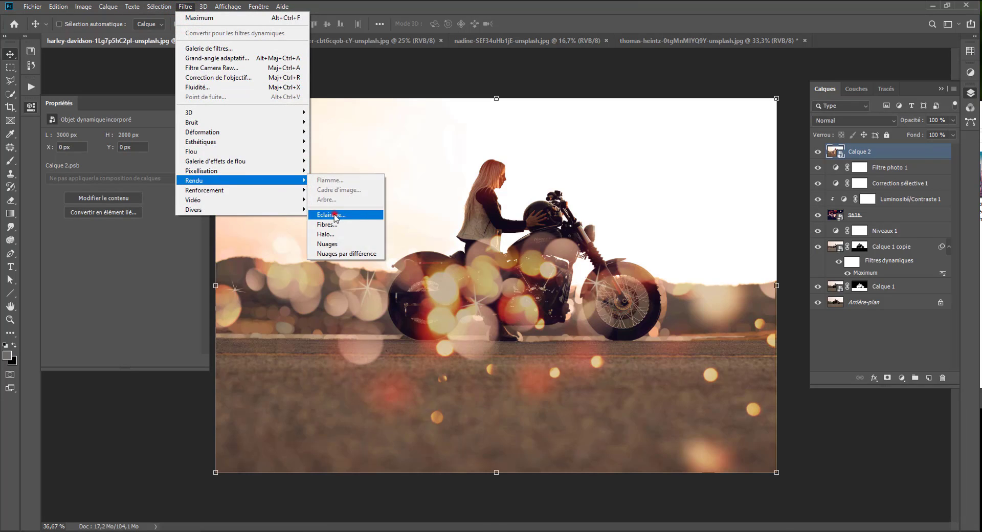
left_click(331, 215)
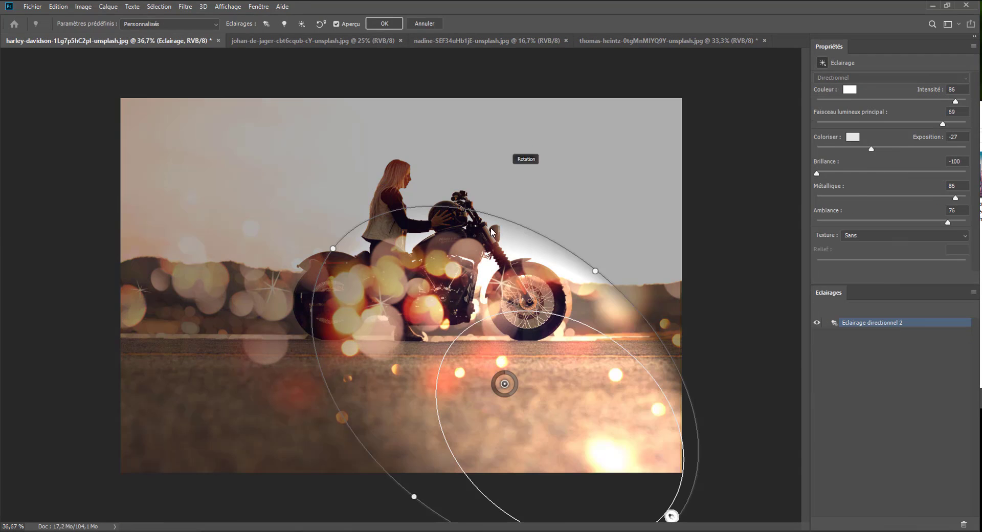
left_click(671, 516)
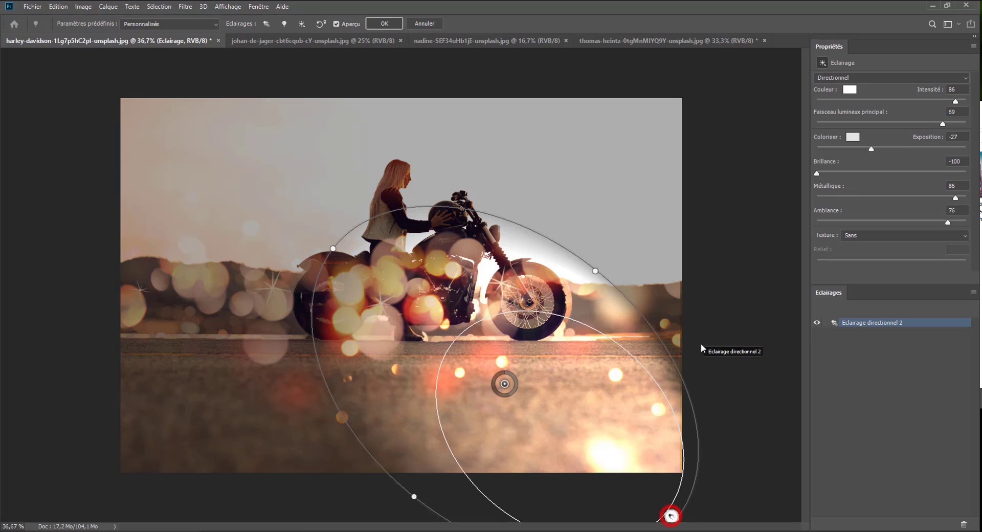
left_click(685, 386)
left_click_drag(677, 330, 588, 149)
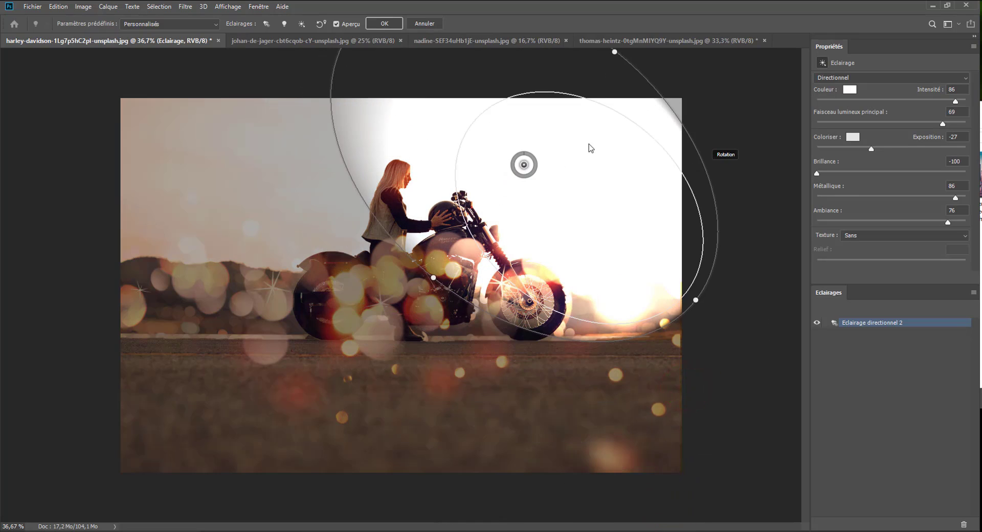
left_click_drag(403, 145, 404, 199)
left_click_drag(357, 95, 231, 327)
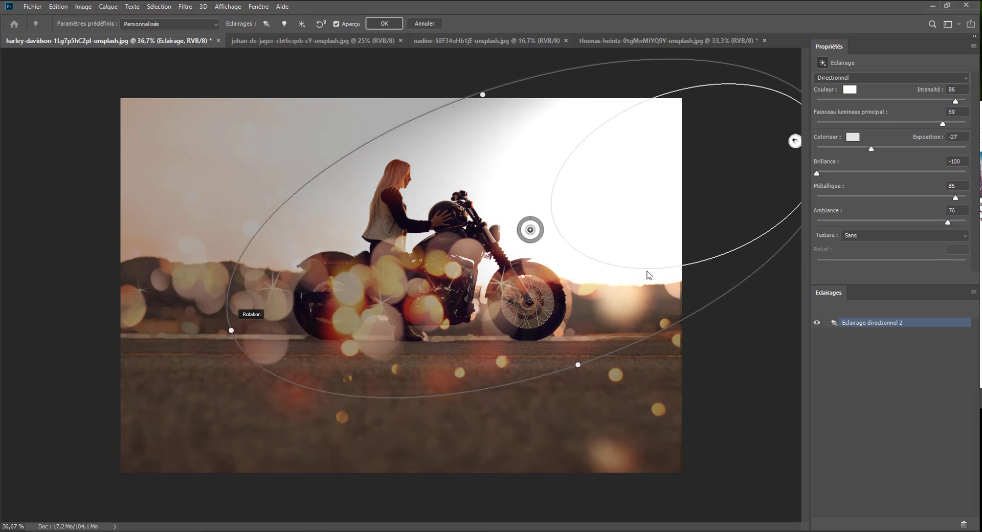
left_click_drag(484, 99, 467, 78)
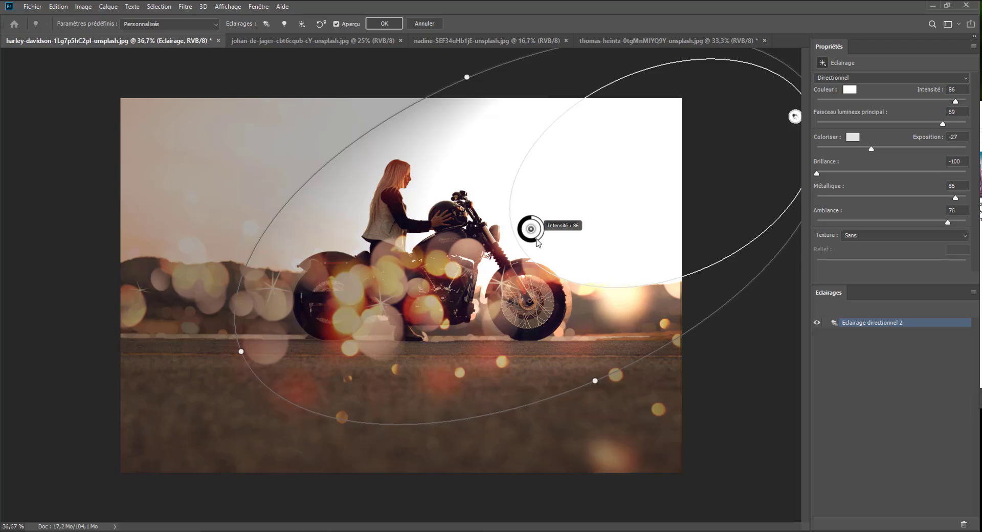
Step: Stretch the light's ellipse further toward the rear of the motorcycle and set Faisceau lumineux principal to 100 and Intensité to 52
mouse_move(532, 240)
left_mouse_down()
mouse_move(534, 249)
mouse_move(554, 225)
left_mouse_up()
left_click(795, 116)
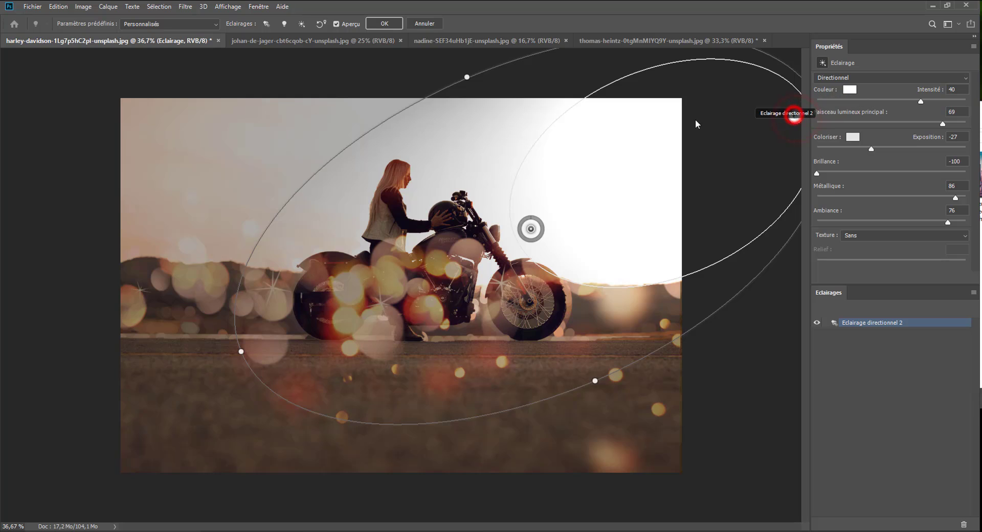
left_click_drag(237, 348, 208, 349)
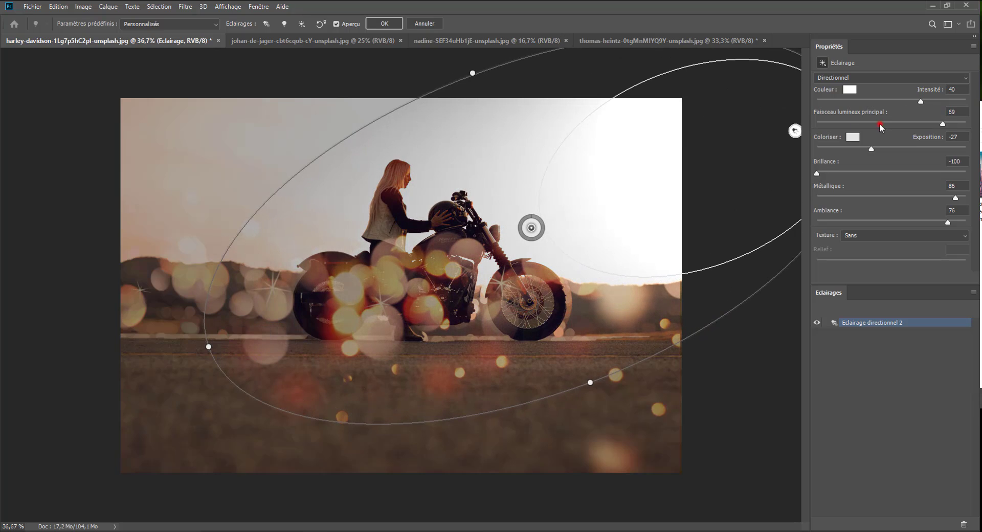
left_click_drag(881, 127, 967, 123)
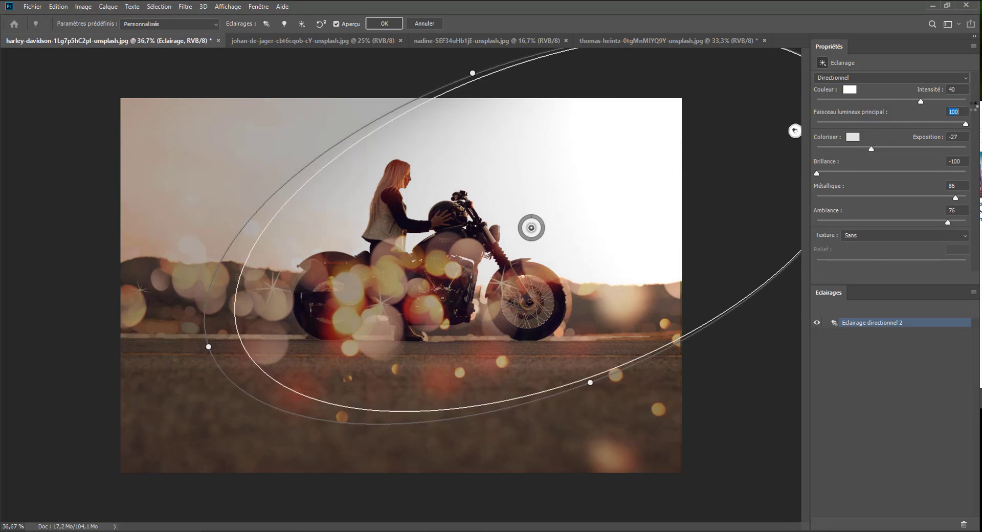
mouse_move(921, 101)
left_mouse_down()
mouse_move(941, 99)
mouse_move(921, 106)
left_mouse_up()
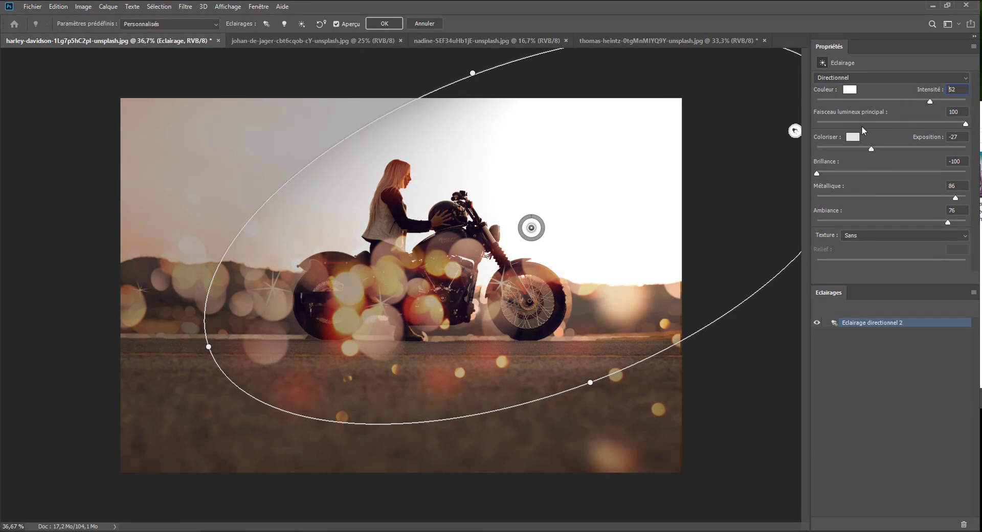
Step: Set the light's colour to a pale warm orange with a hue of about 37° and saturation of about 15 %
left_click(850, 91)
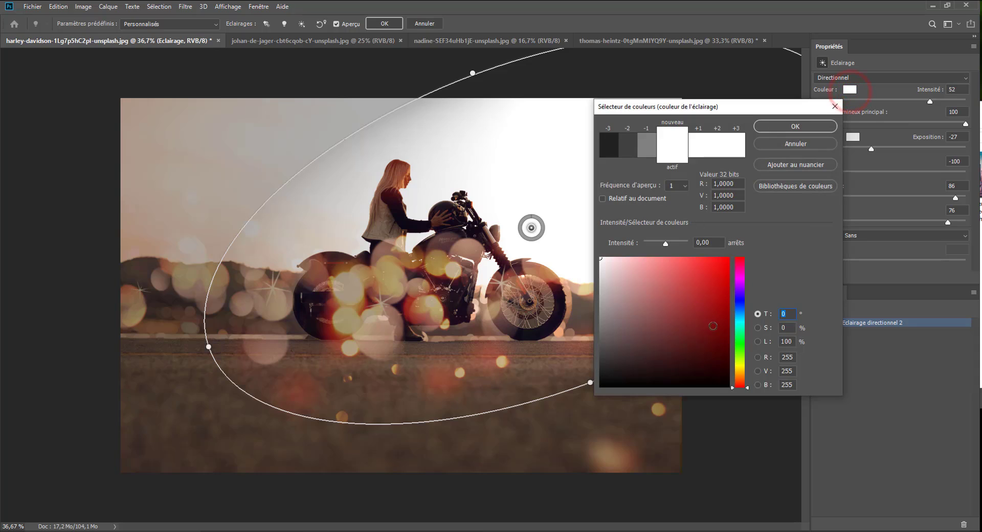
left_click_drag(740, 381, 740, 365)
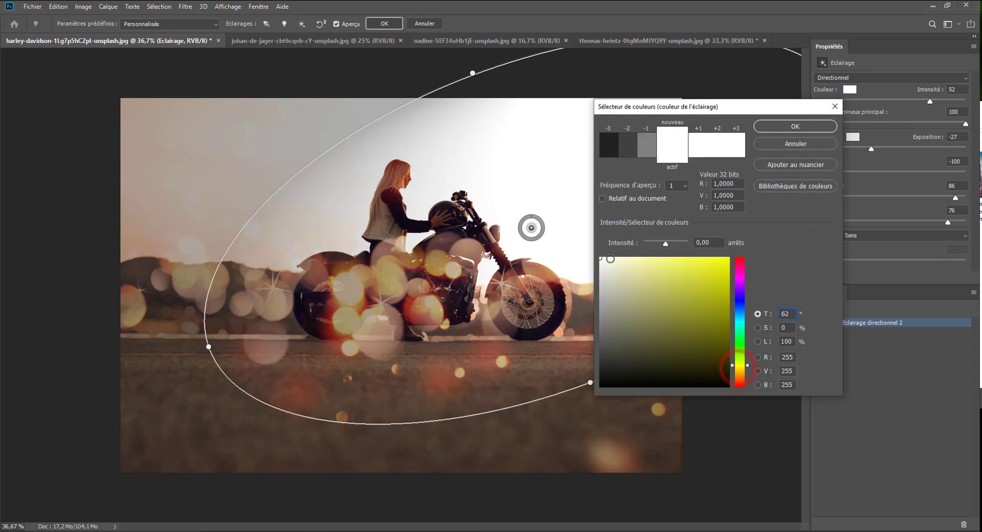
left_click(611, 259)
left_click_drag(611, 259, 610, 257)
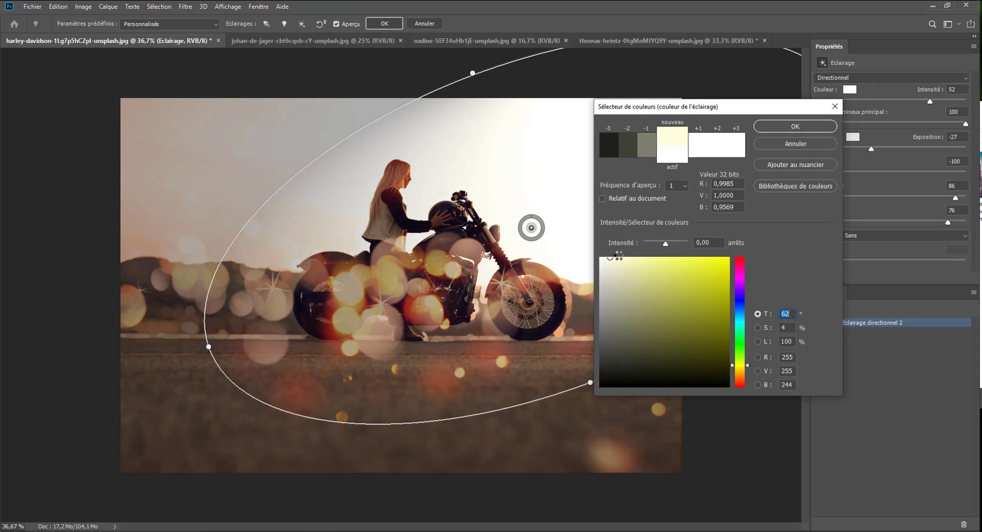
left_click_drag(737, 369, 737, 379)
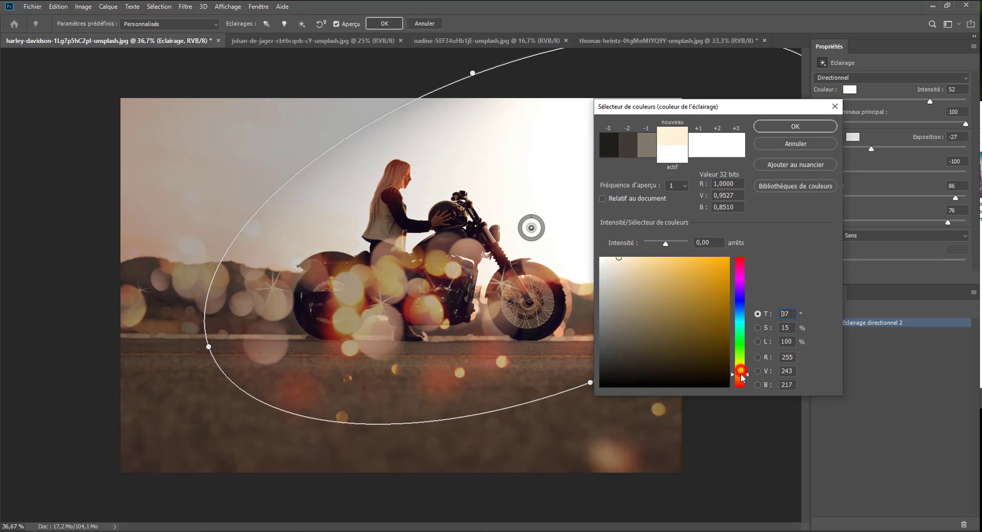
left_click(794, 127)
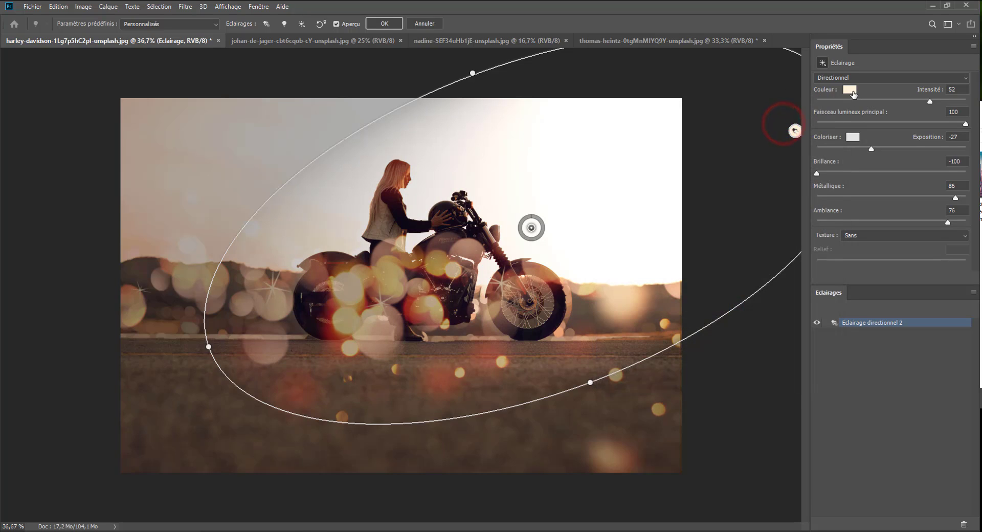
Step: Set the light's Intensité to 50, apply the Eclairage filter and compare the photo with and without it
left_click_drag(928, 100, 928, 100)
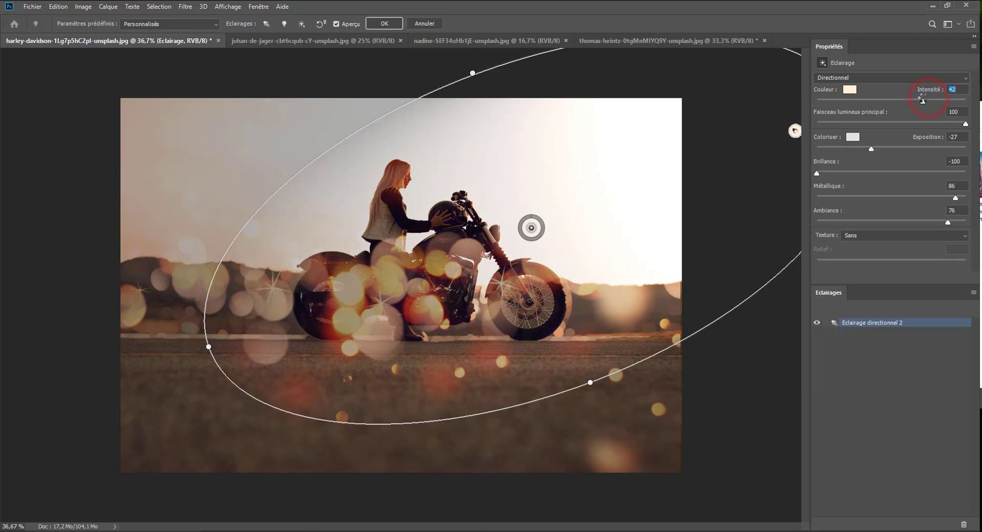
left_click(337, 23)
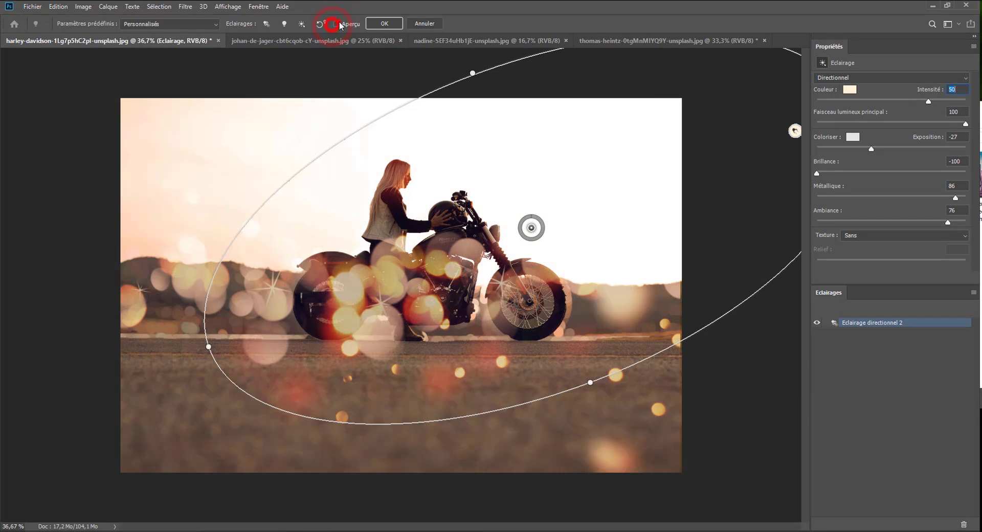
left_click(337, 24)
left_click(392, 26)
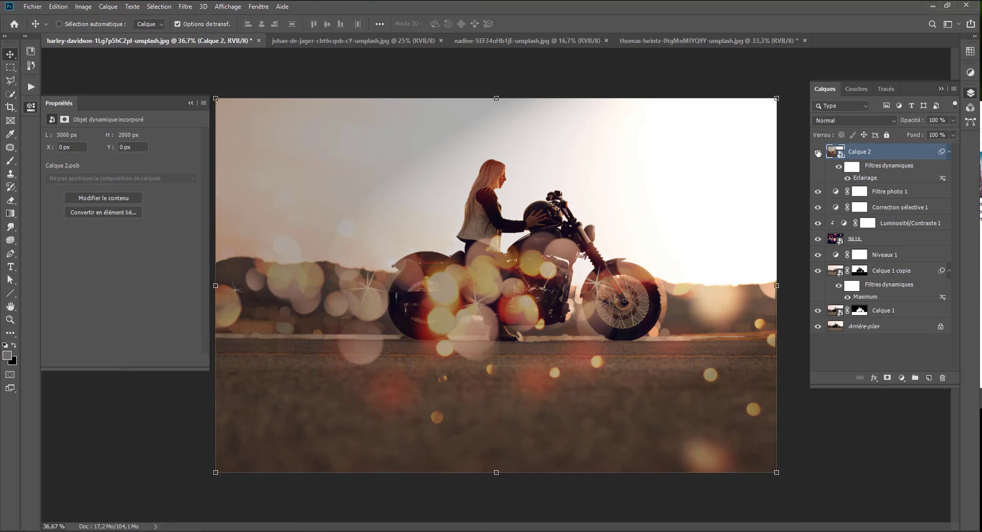
left_click(819, 152)
left_click(819, 152)
Step: Try Calque 2 at 74 % opacity in Eclaircir mode and compare the photo with and without it
mouse_move(955, 123)
left_mouse_down()
mouse_move(915, 134)
mouse_move(942, 134)
left_mouse_up()
left_click(864, 120)
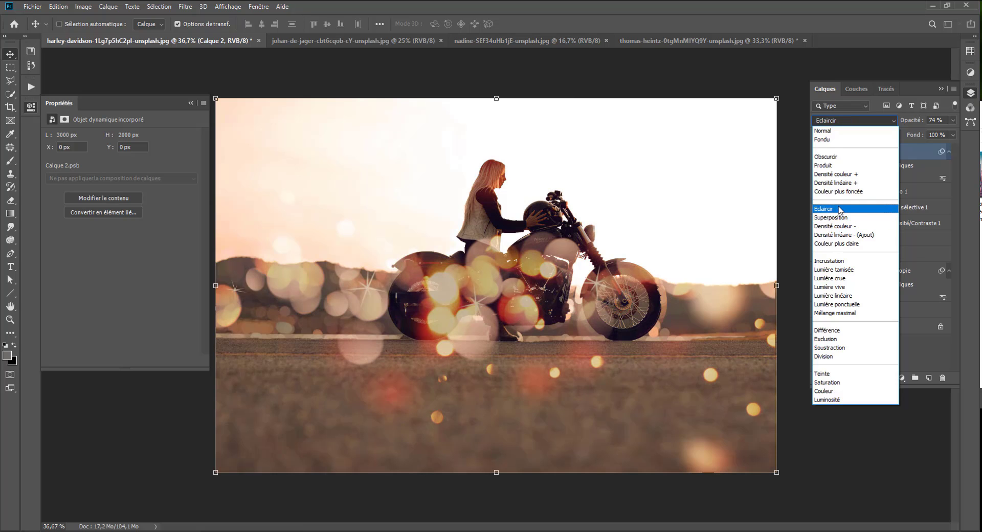
left_click(839, 209)
left_click(819, 151)
left_click(819, 152)
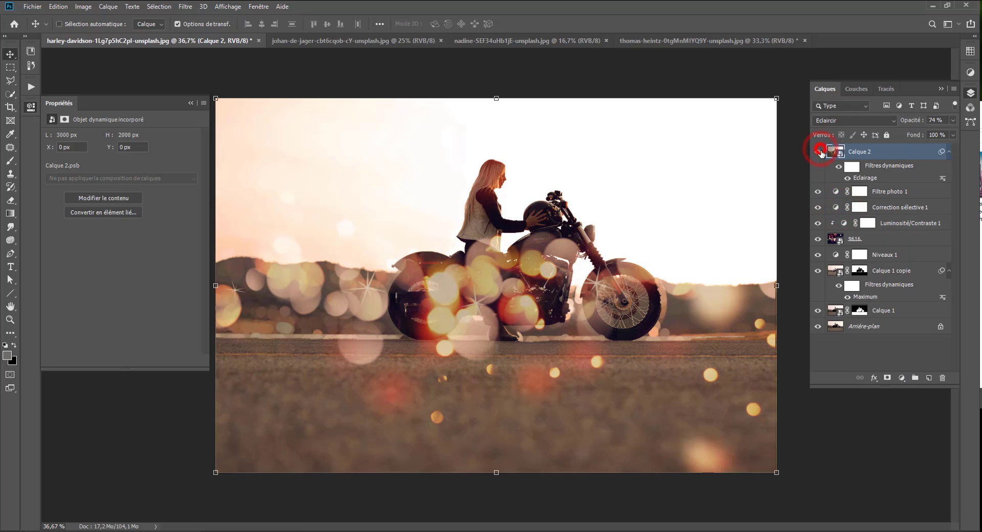
left_click(820, 151)
Step: Try the Densité couleur - mode on Calque 2, compare the photo with and without it and reduce its opacity
left_click(826, 120)
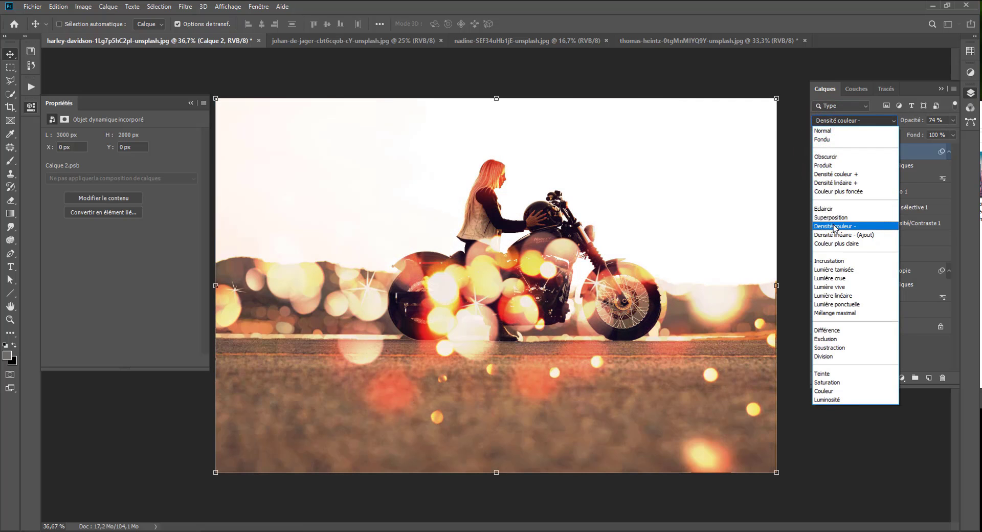
left_click(833, 226)
left_click(818, 152)
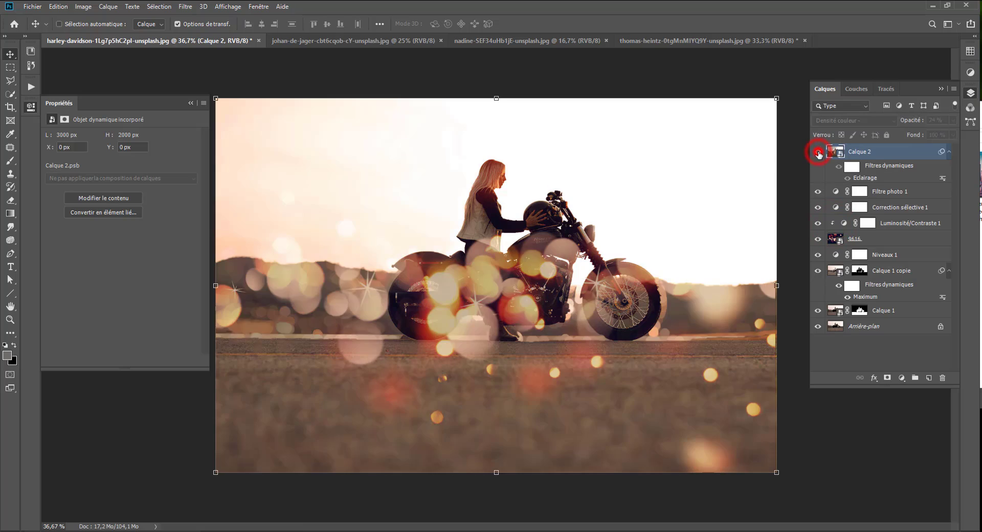
left_click(819, 152)
left_click(953, 121)
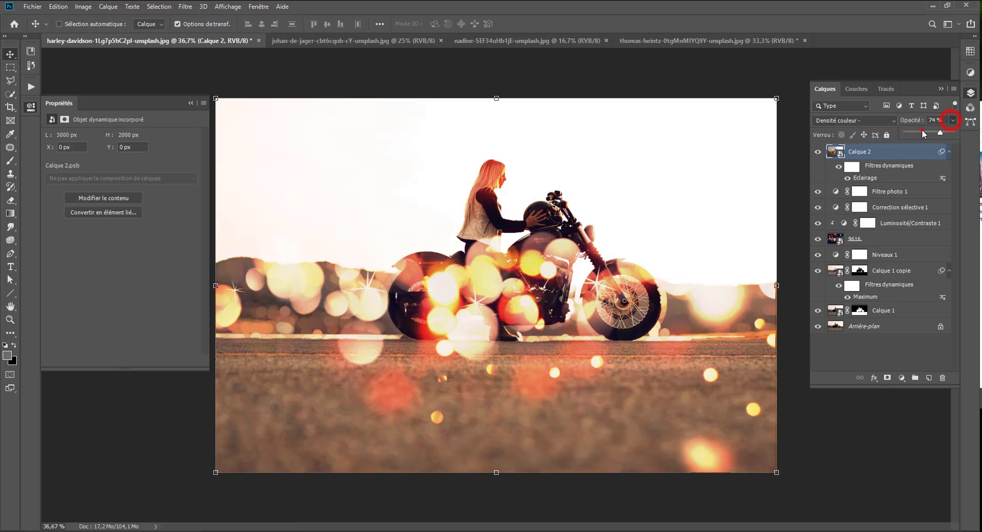
left_click_drag(942, 132, 918, 132)
Step: Set Calque 2 to Normal mode at 34 % opacity and compare the photo with and without it
left_click(859, 120)
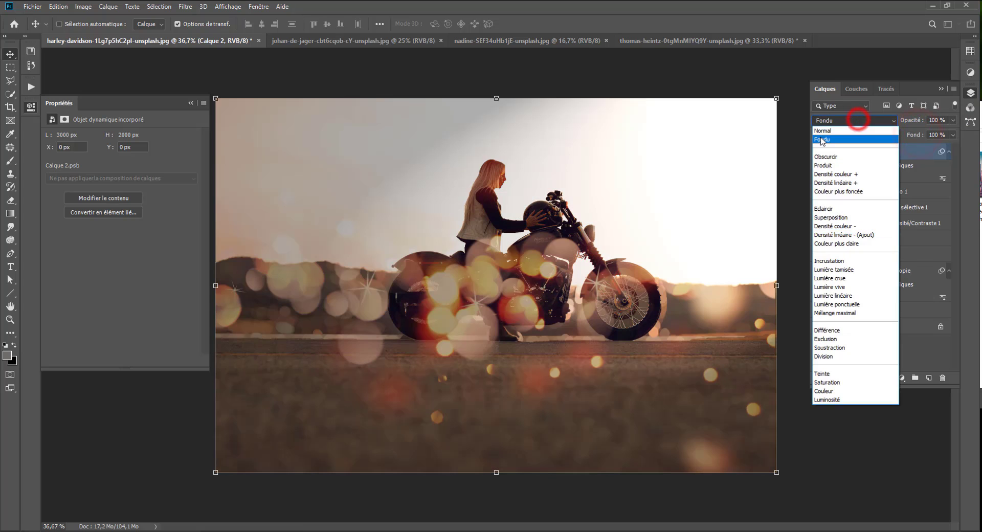
left_click(822, 131)
left_click(953, 121)
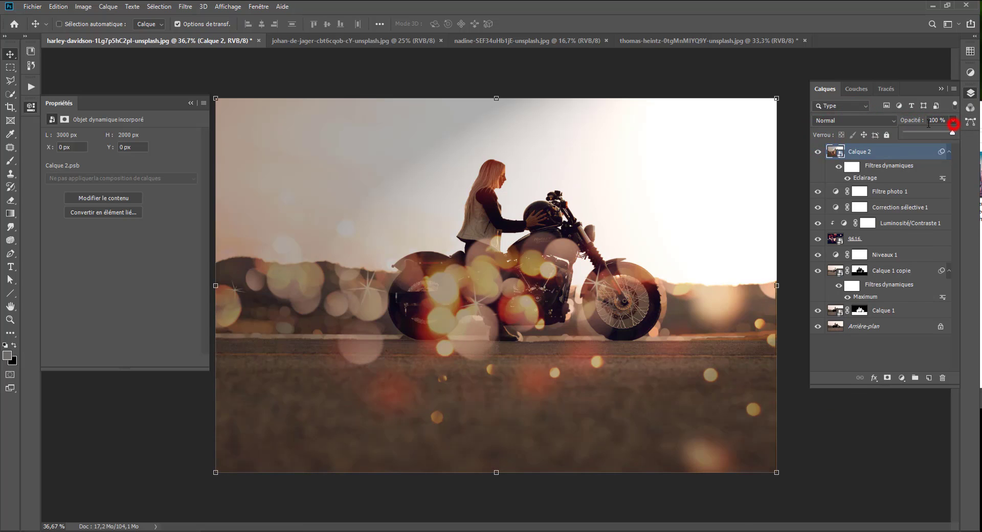
left_click(923, 134)
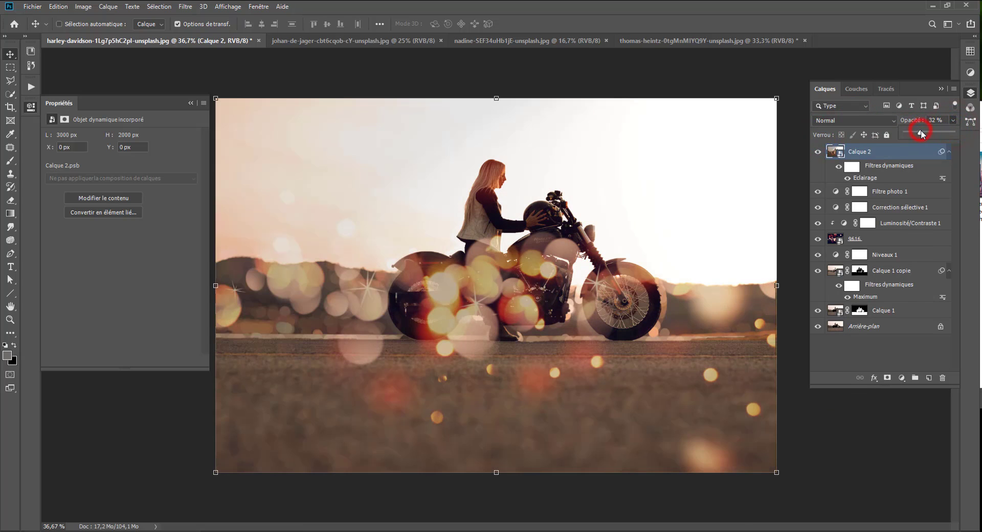
left_click(818, 151)
left_click(818, 152)
Step: Save the composition as the Photoshop file moto in the bokeh project's source folder
key("ctrl+shift+s")
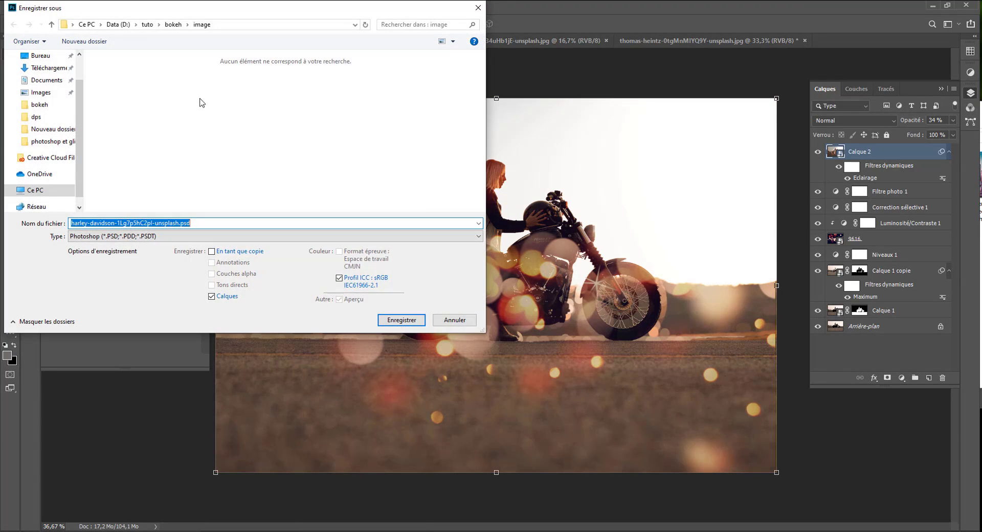
left_click(170, 24)
double_click(215, 91)
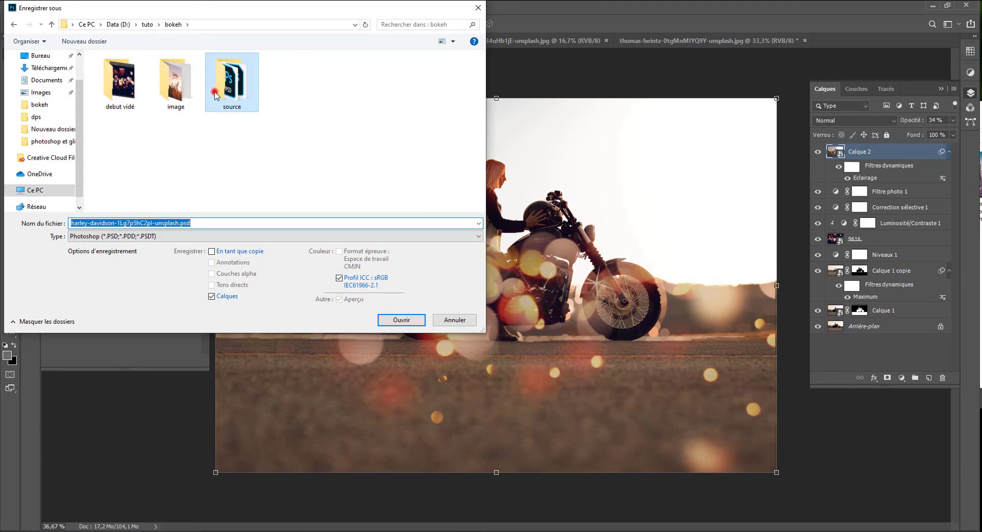
left_click(250, 223)
type("mo")
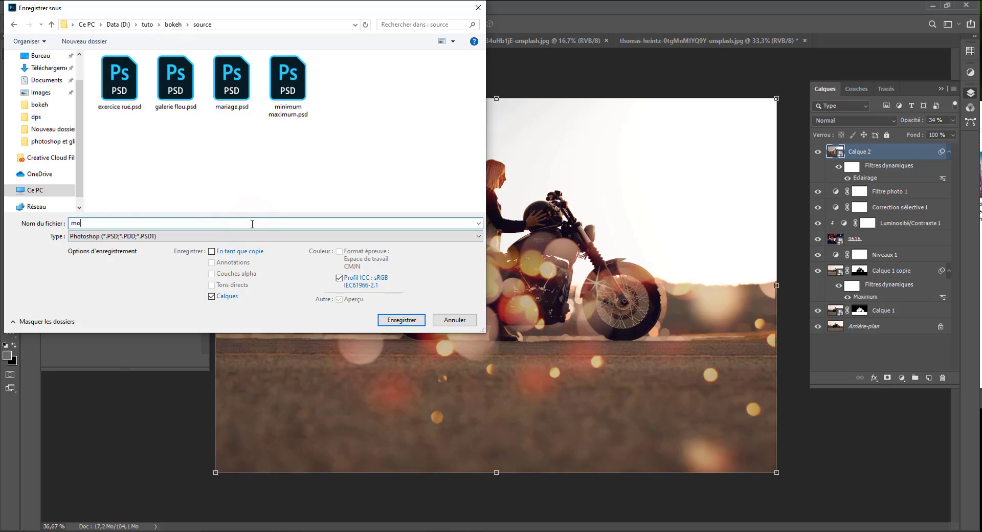
type("to")
key("Return")
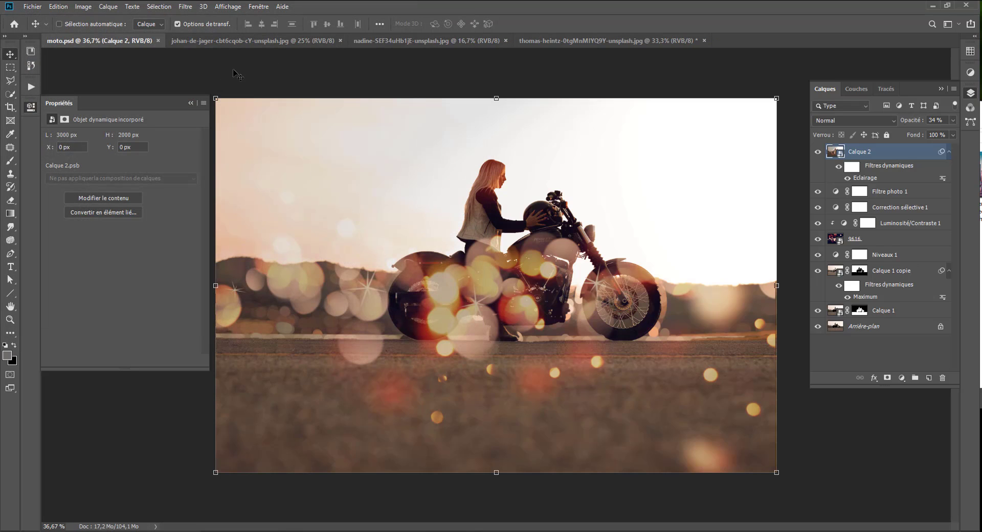
Step: Switch to the open portrait of the bearded man
left_click(230, 42)
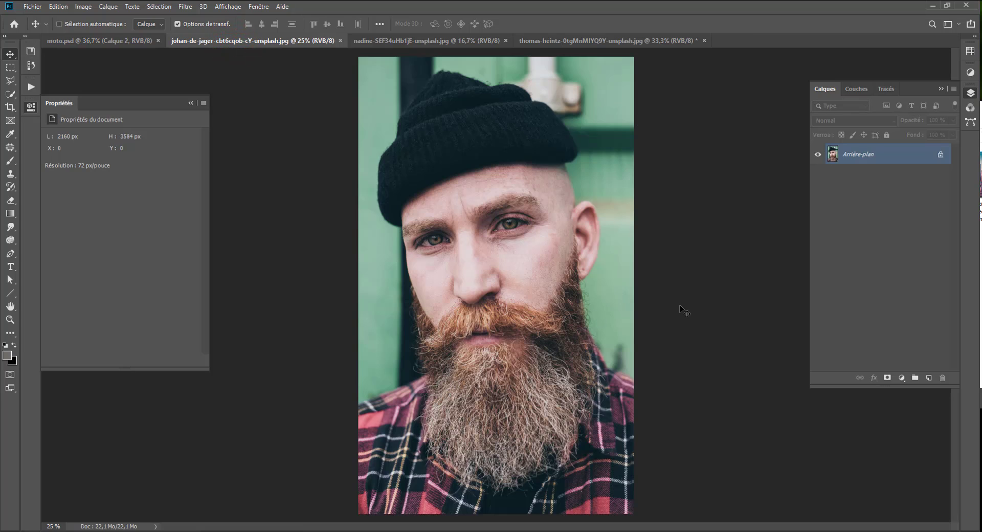